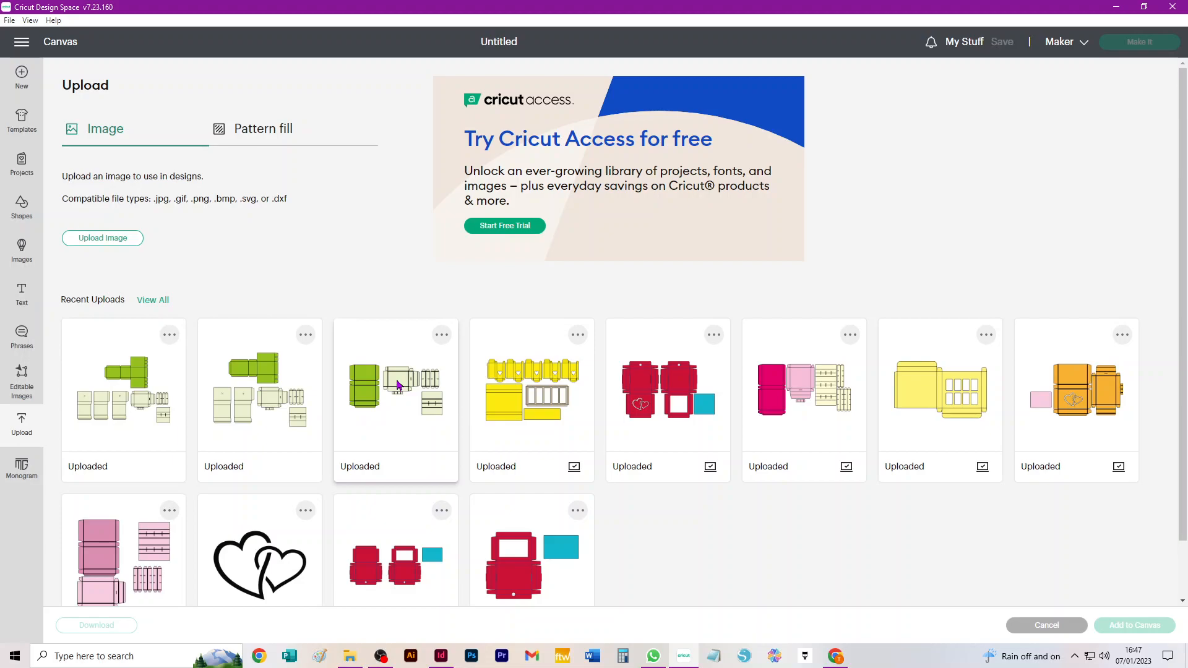
Add the recent upload showing the green sleeve, tray and divider pieces in the third thumbnail to the canvas
left_click(399, 385)
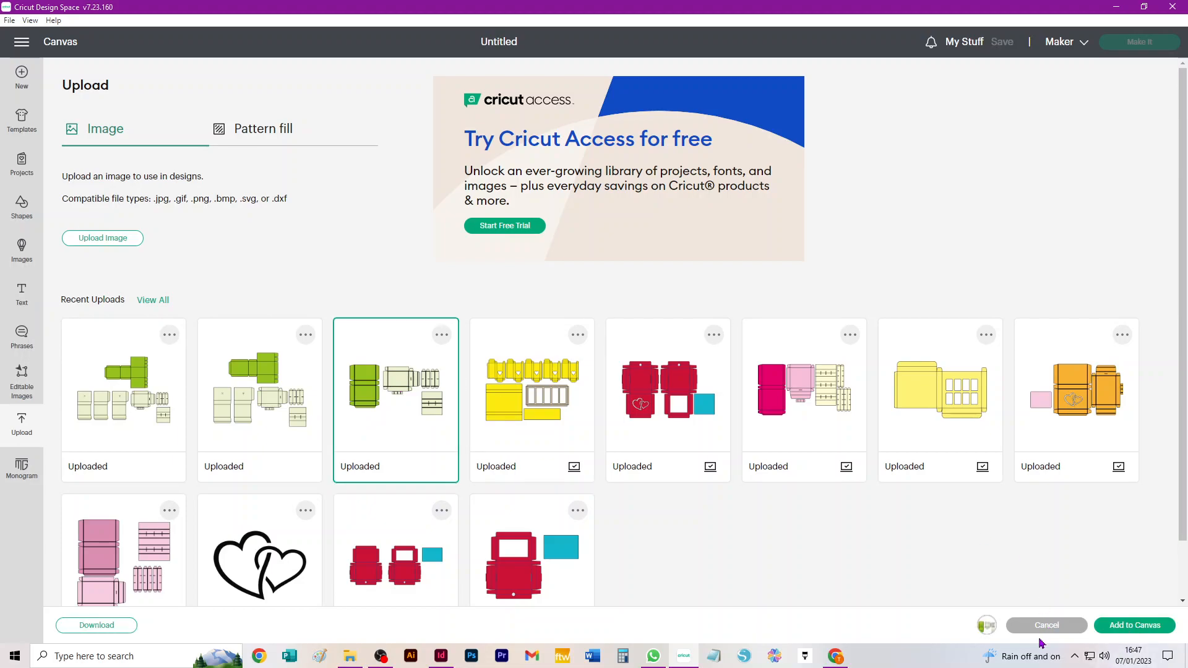
left_click(1118, 626)
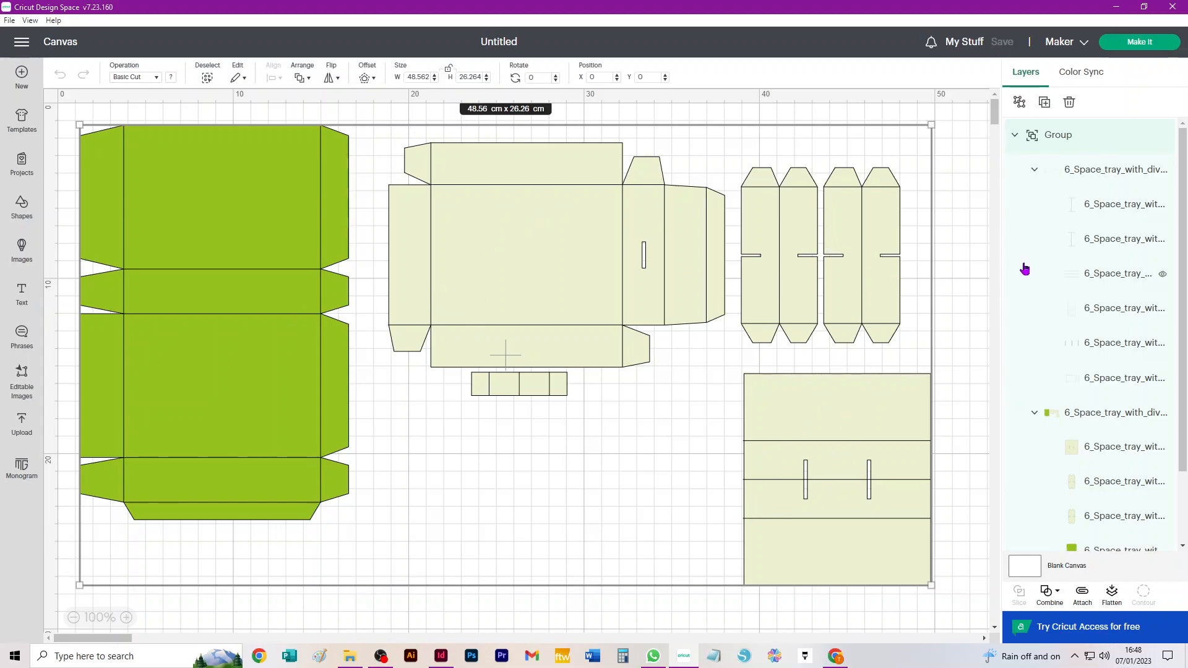
left_click(964, 180)
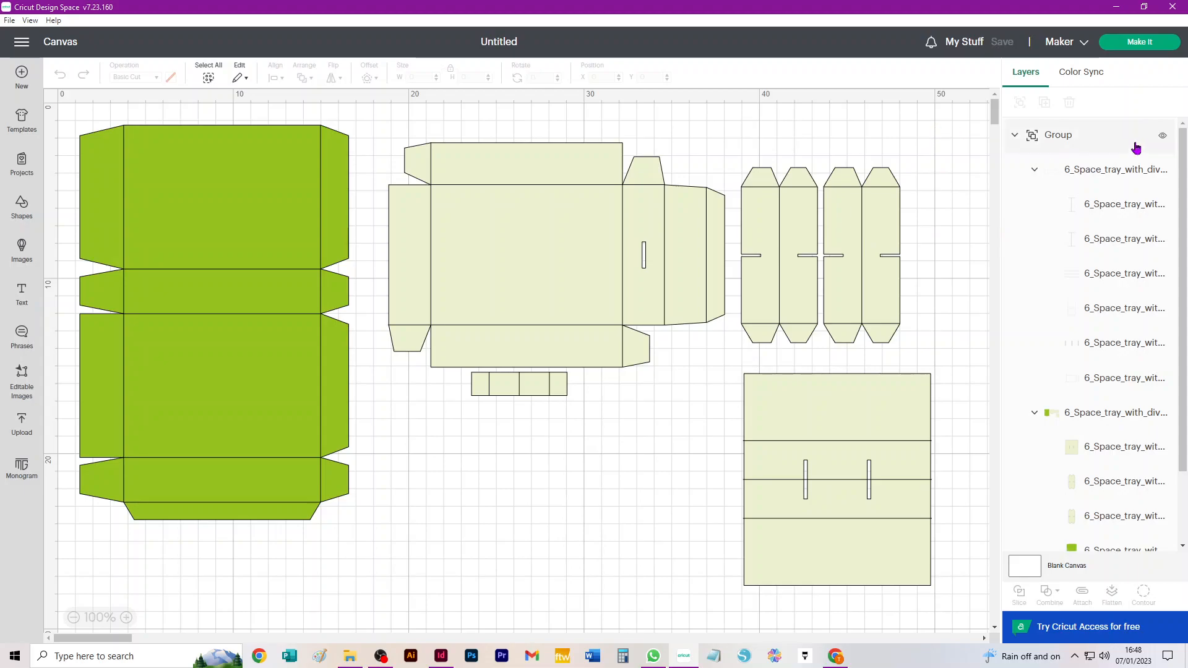
left_click(1034, 171)
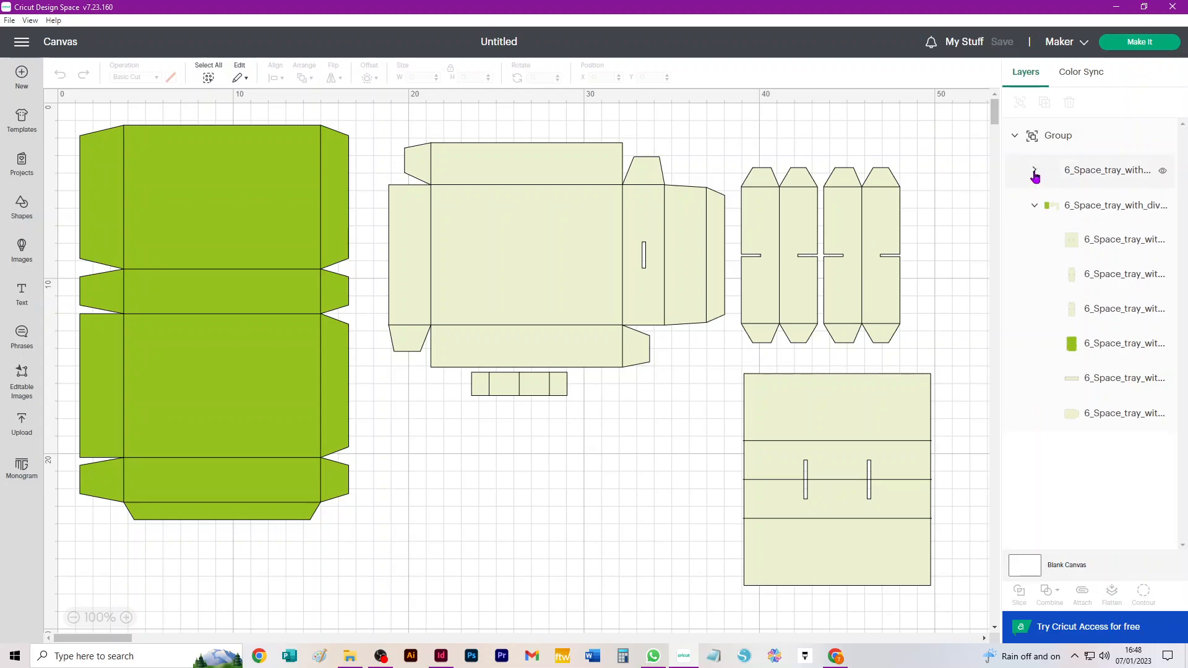
left_click(1034, 172)
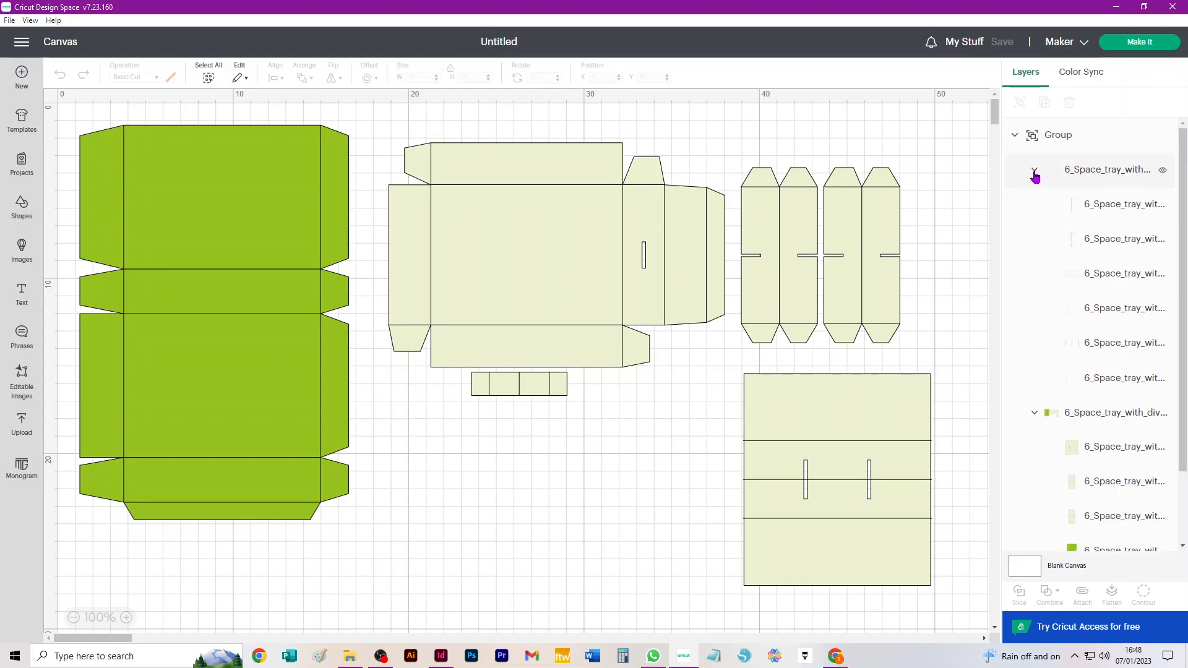
left_click(1034, 171)
left_click(1035, 171)
left_click(1034, 171)
left_click(1035, 171)
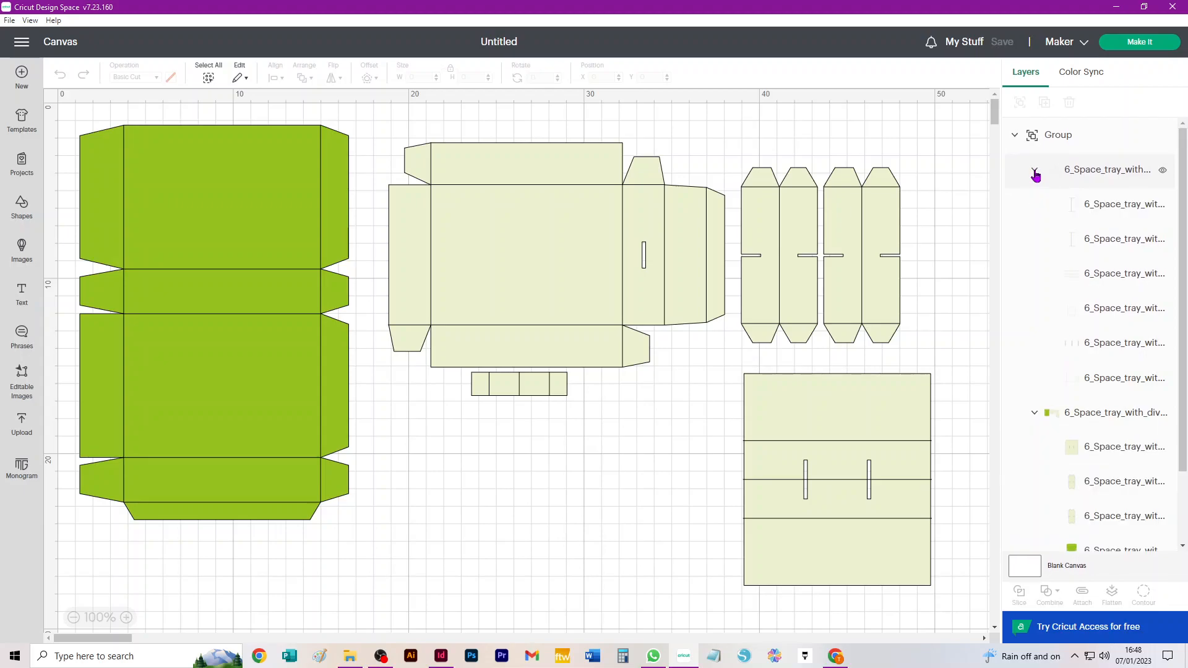
Change the operation of the fold-line subgroup to Score and ungroup its lines
left_click(1120, 177)
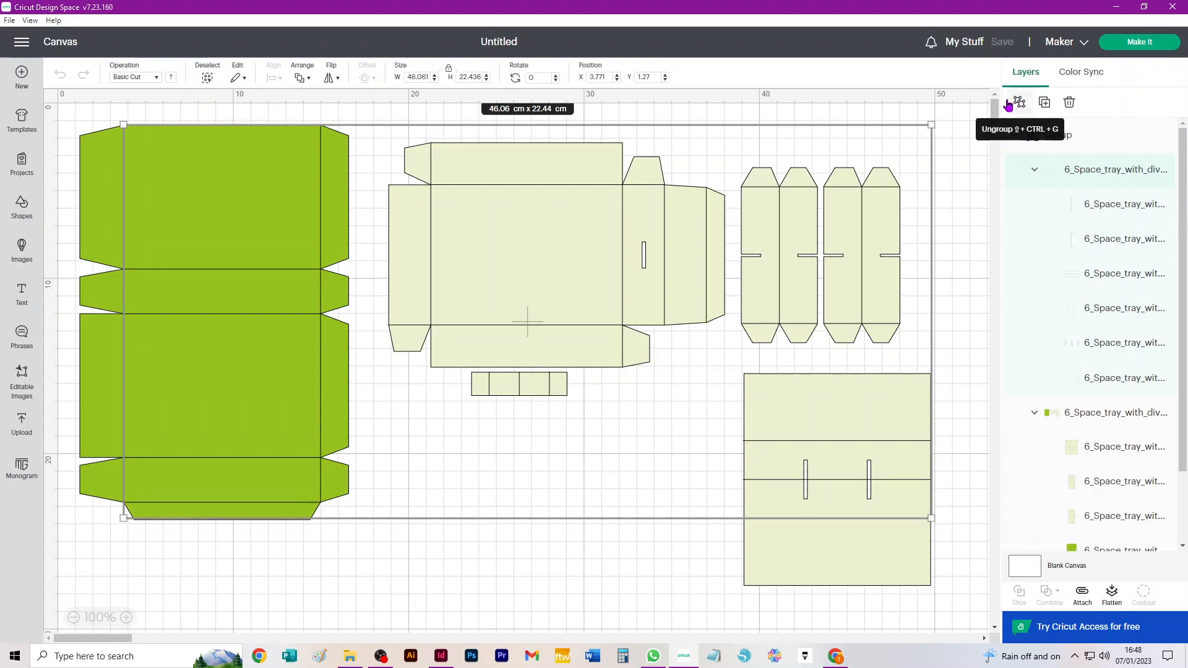
left_click(126, 79)
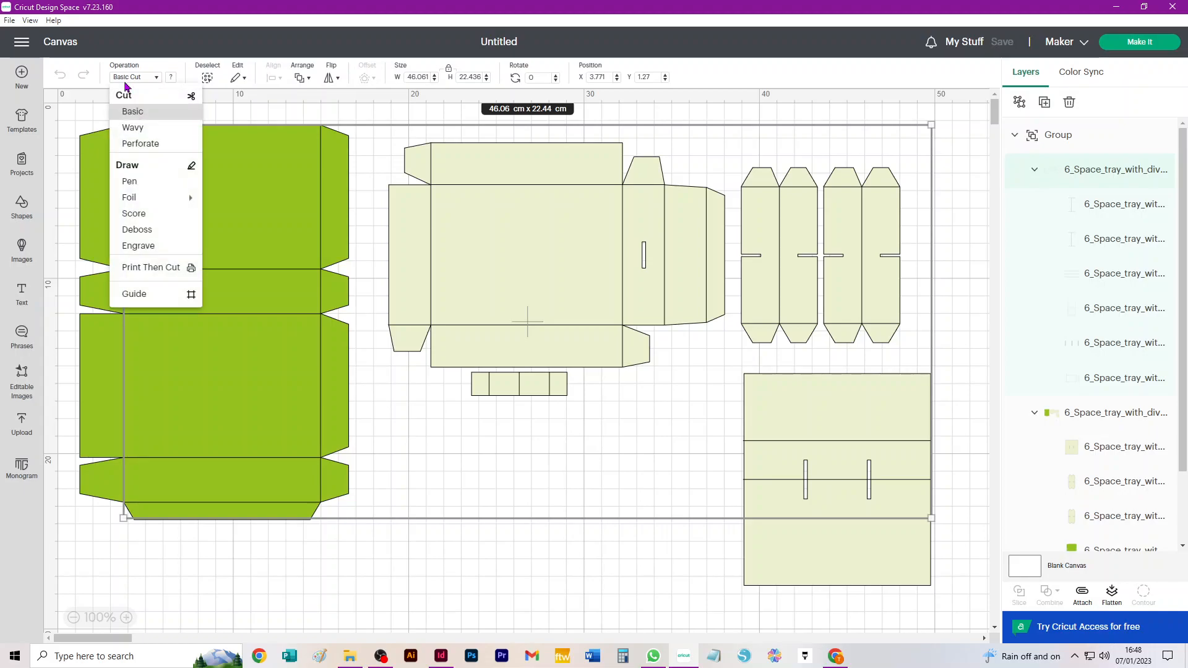
left_click(132, 216)
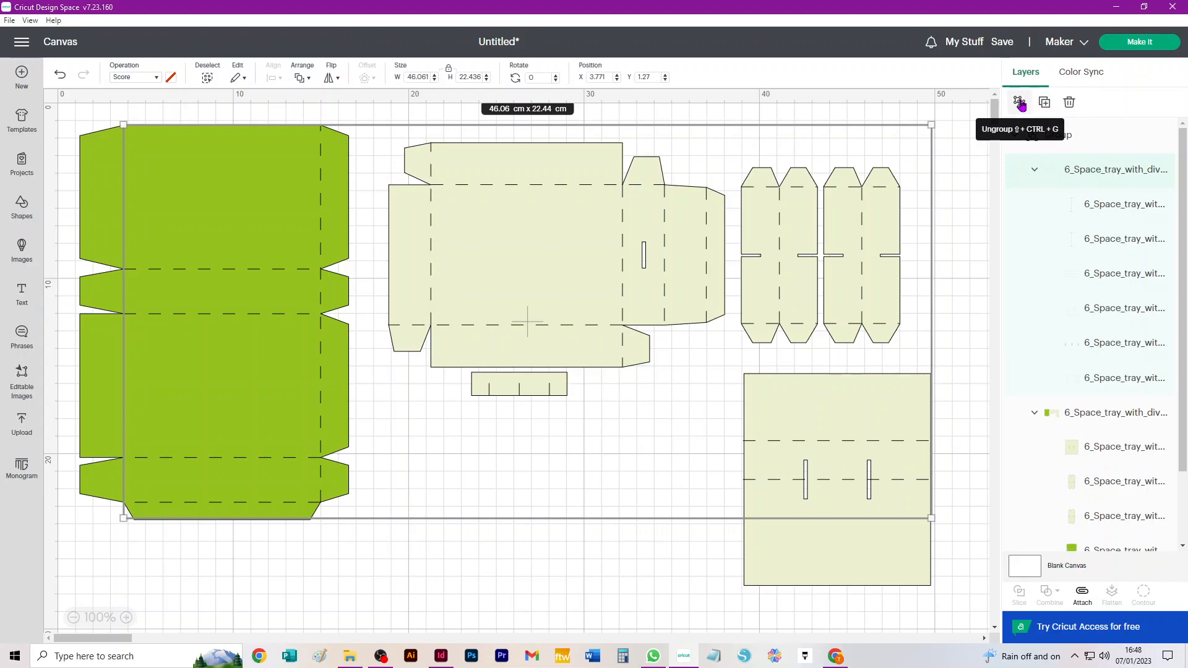
left_click(1021, 103)
left_click(973, 128)
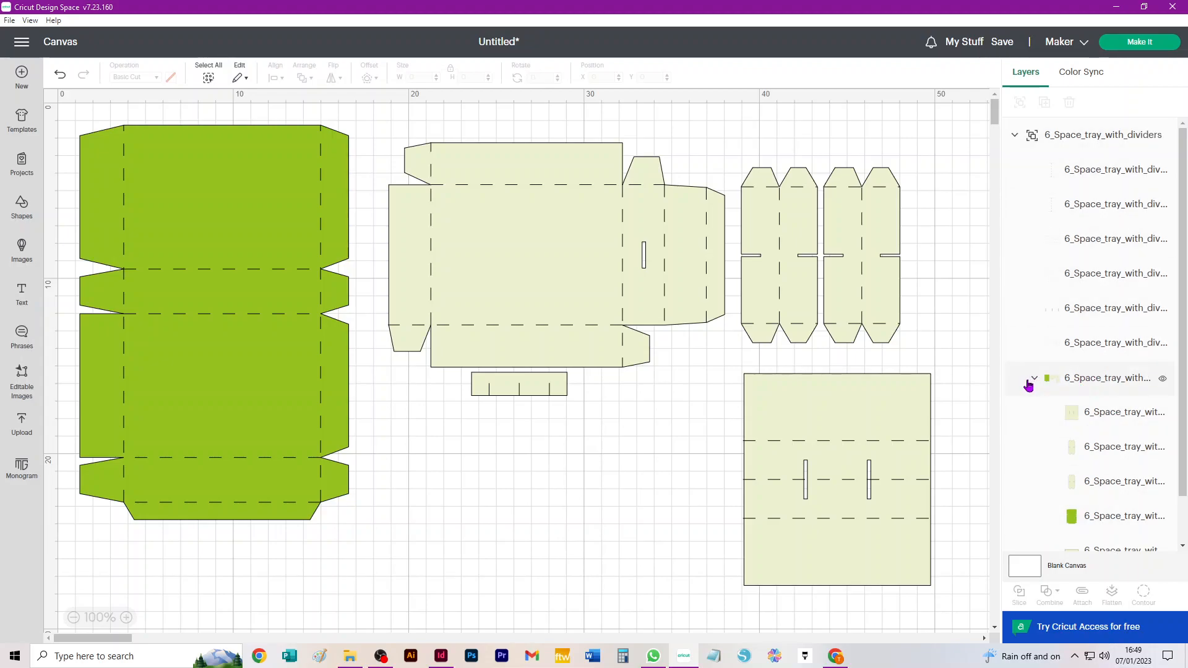
Ungroup the cut-shape subgroup and the remaining 6_Space_tray_with_dividers group into individual layers
left_click(1125, 384)
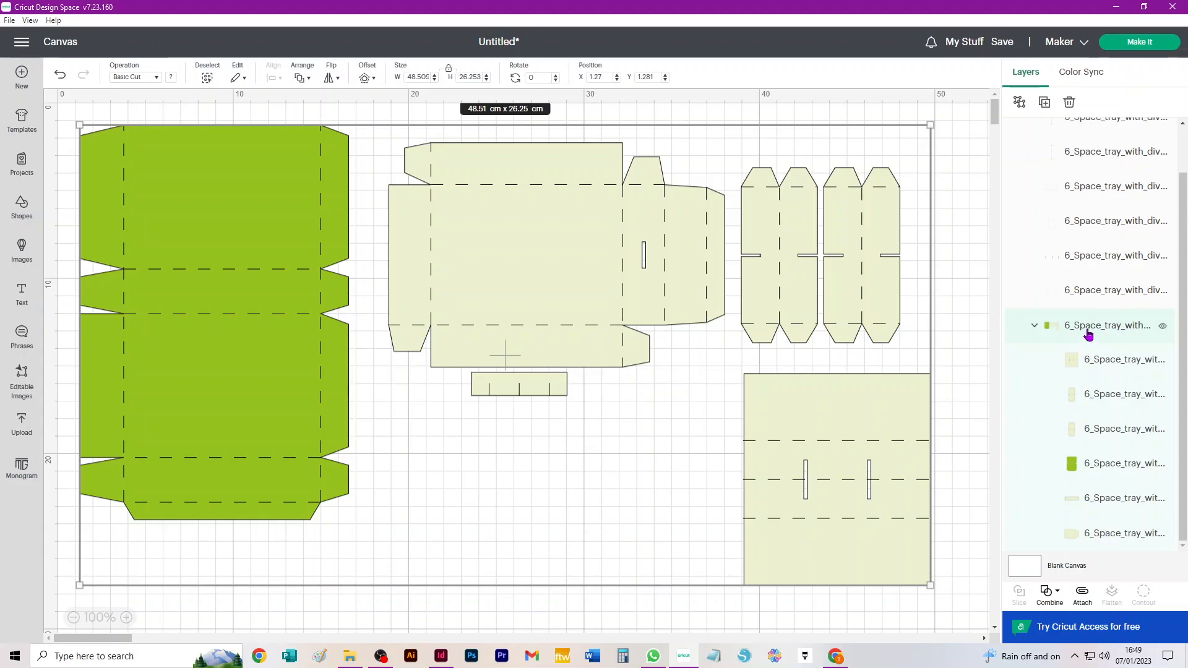
left_click(1019, 104)
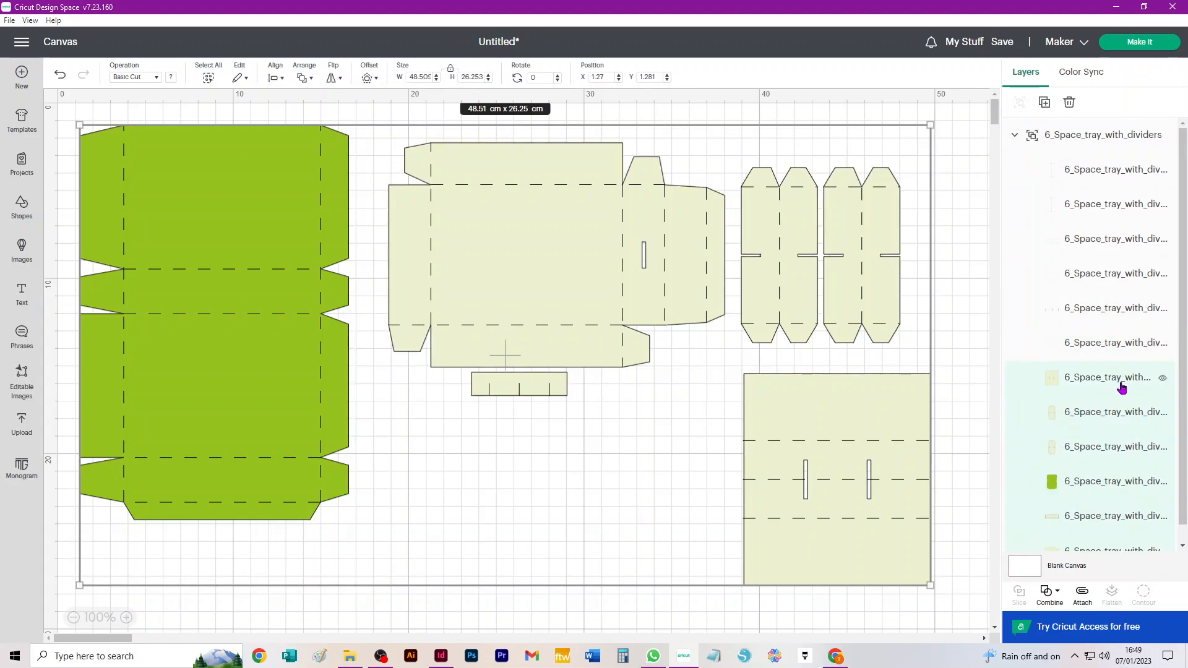
left_click(960, 168)
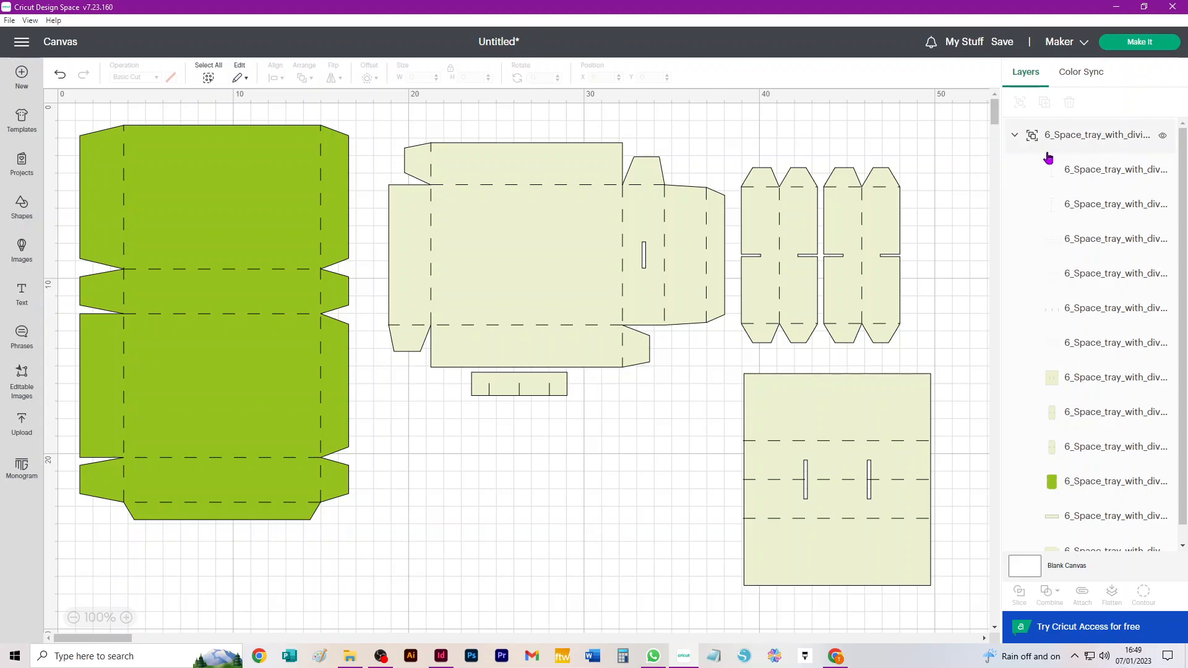
left_click(1015, 137)
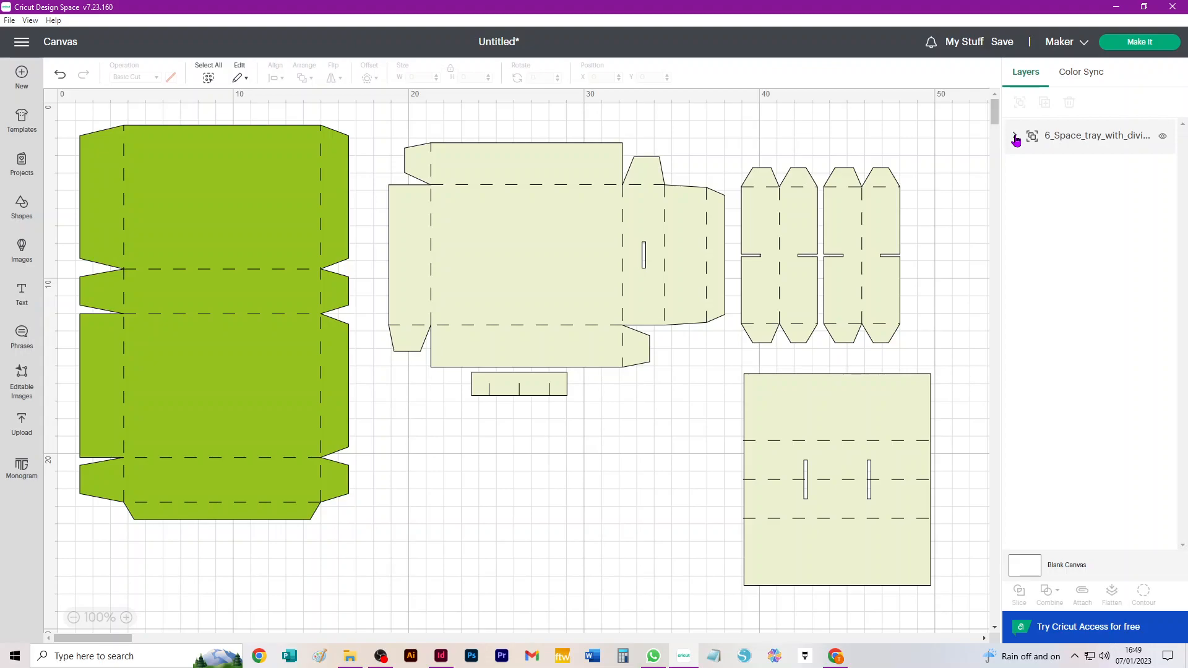
left_click(1015, 137)
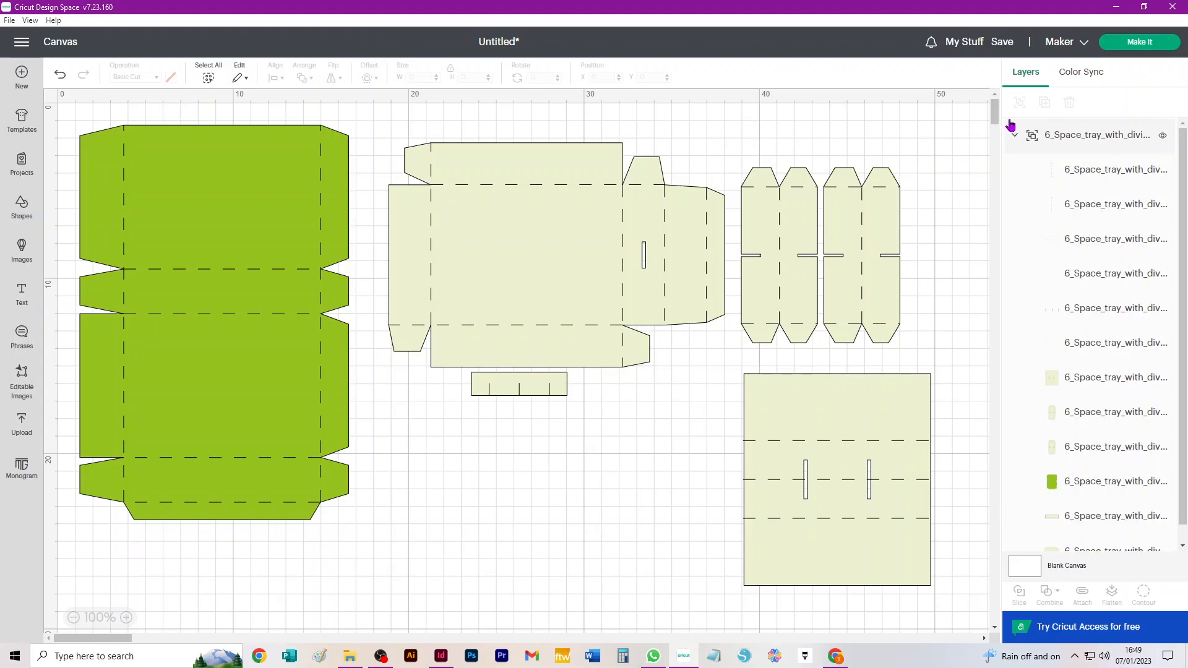
left_click(1087, 137)
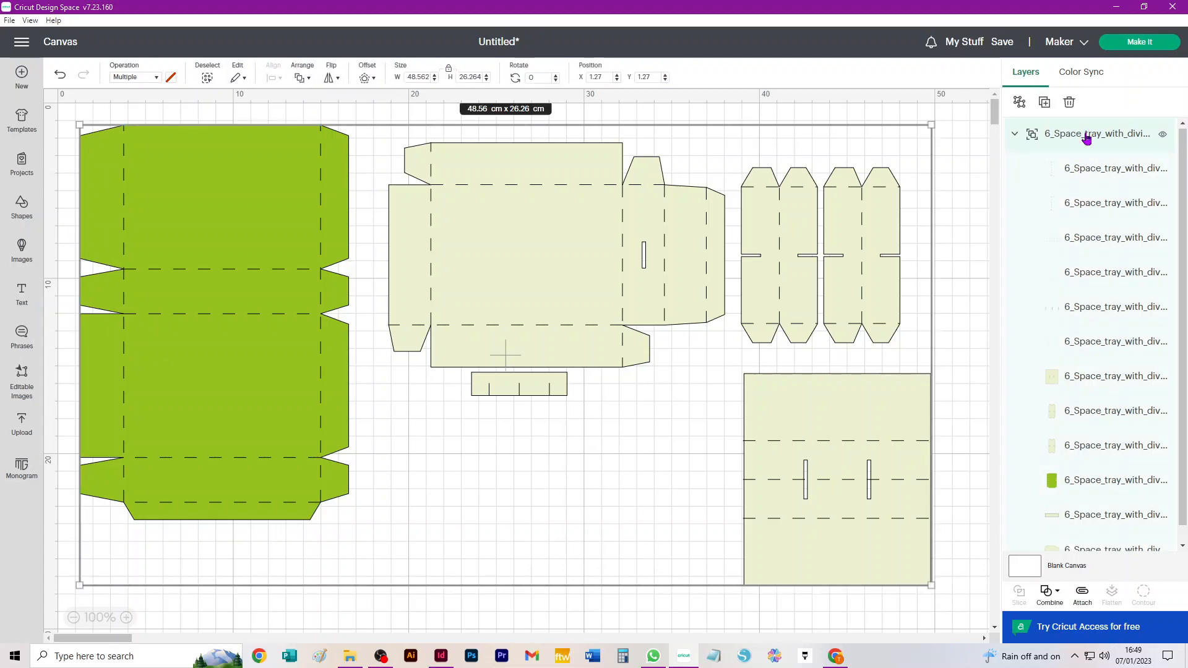
left_click(1019, 102)
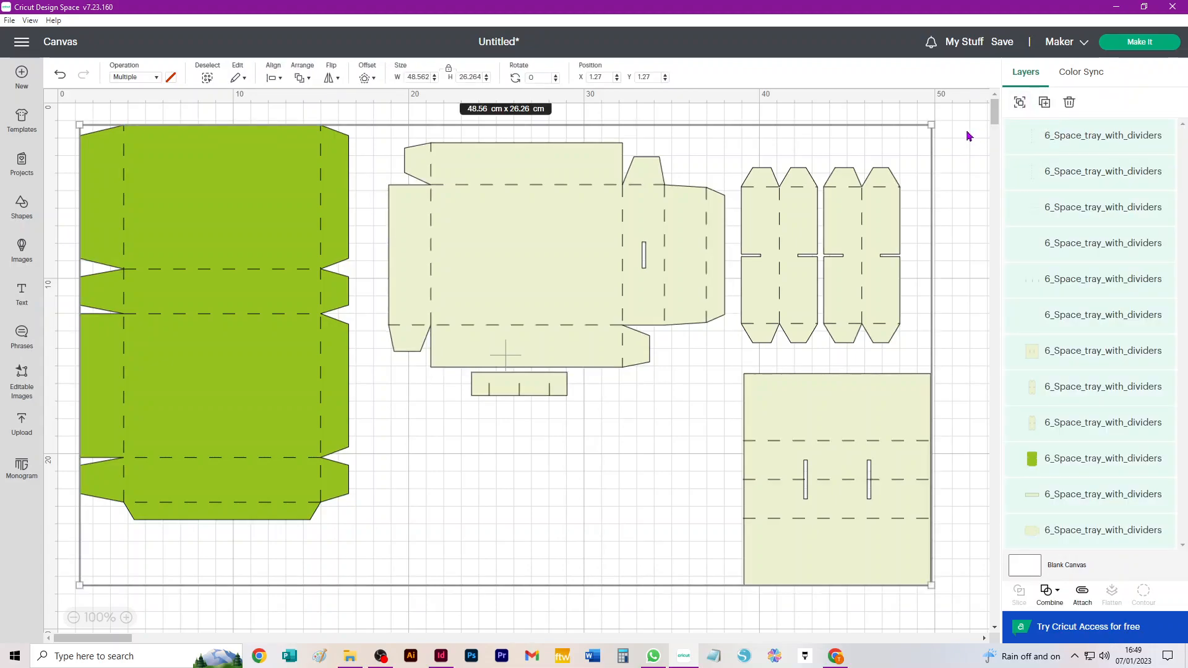
left_click(966, 131)
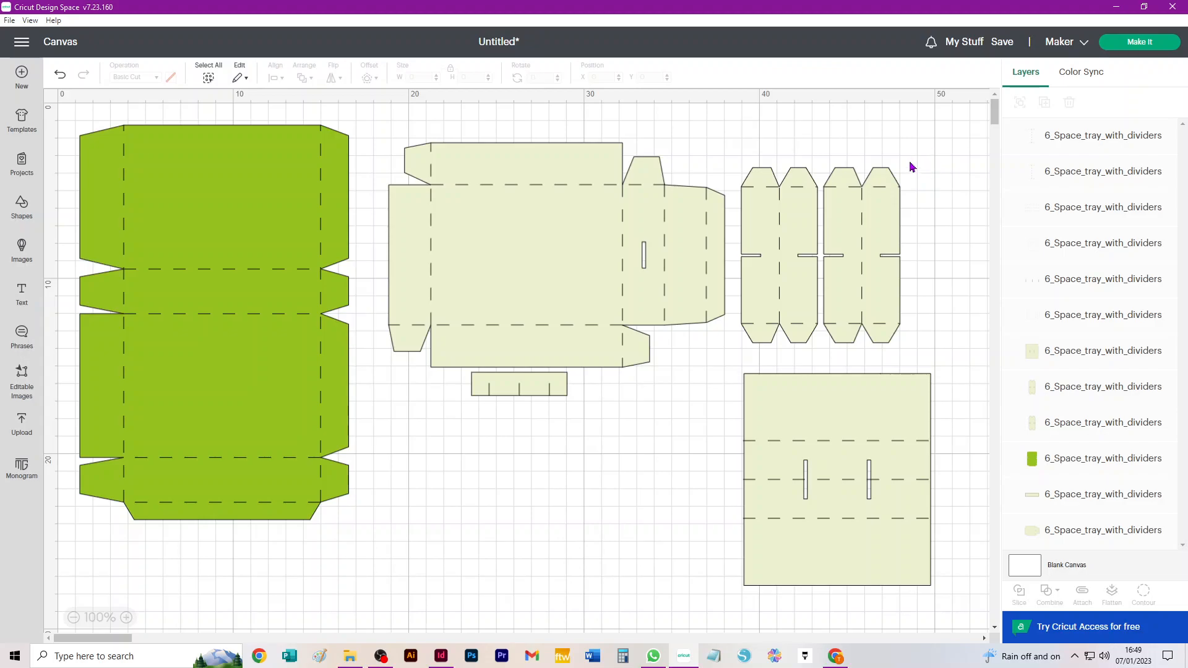
Attach the rightmost divider to its score lines and move it to about X 47.3, Y 1.6 cm
left_click_drag(918, 153, 822, 348)
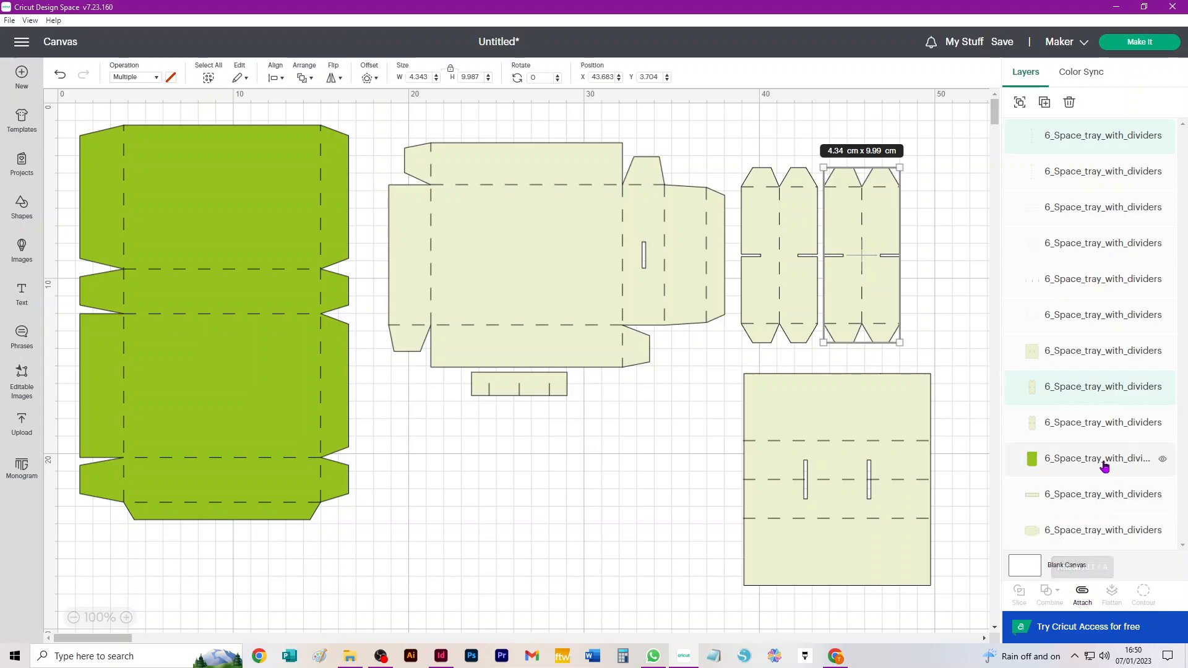
left_click(1081, 595)
left_click(738, 139)
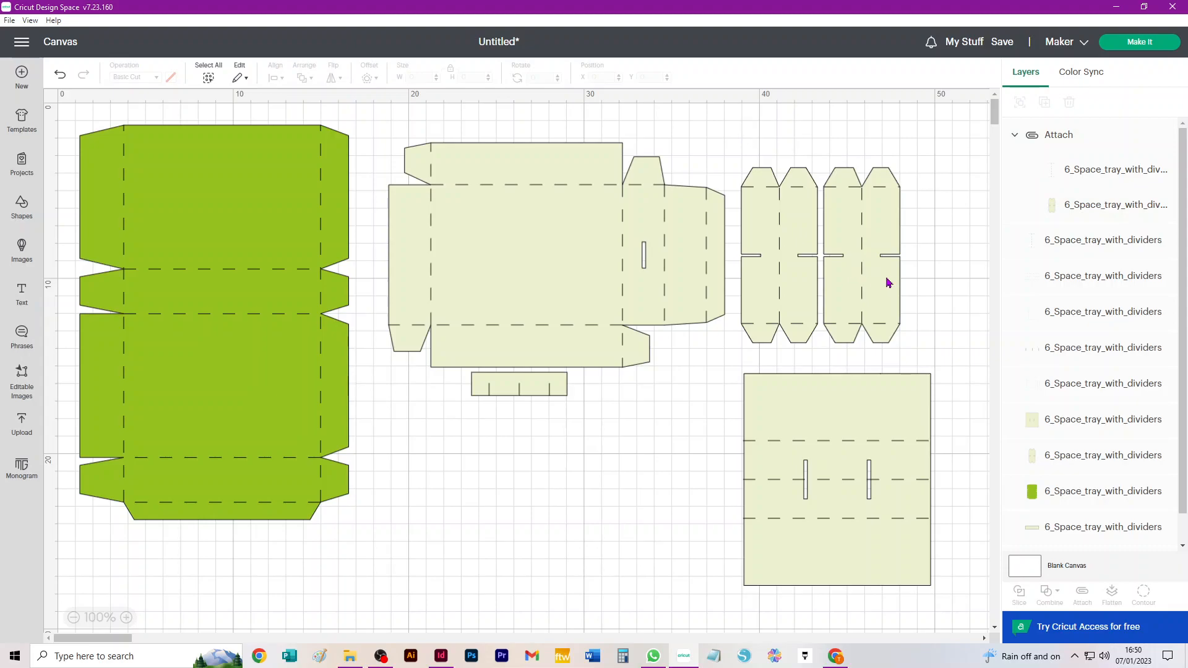
left_click_drag(842, 303, 906, 266)
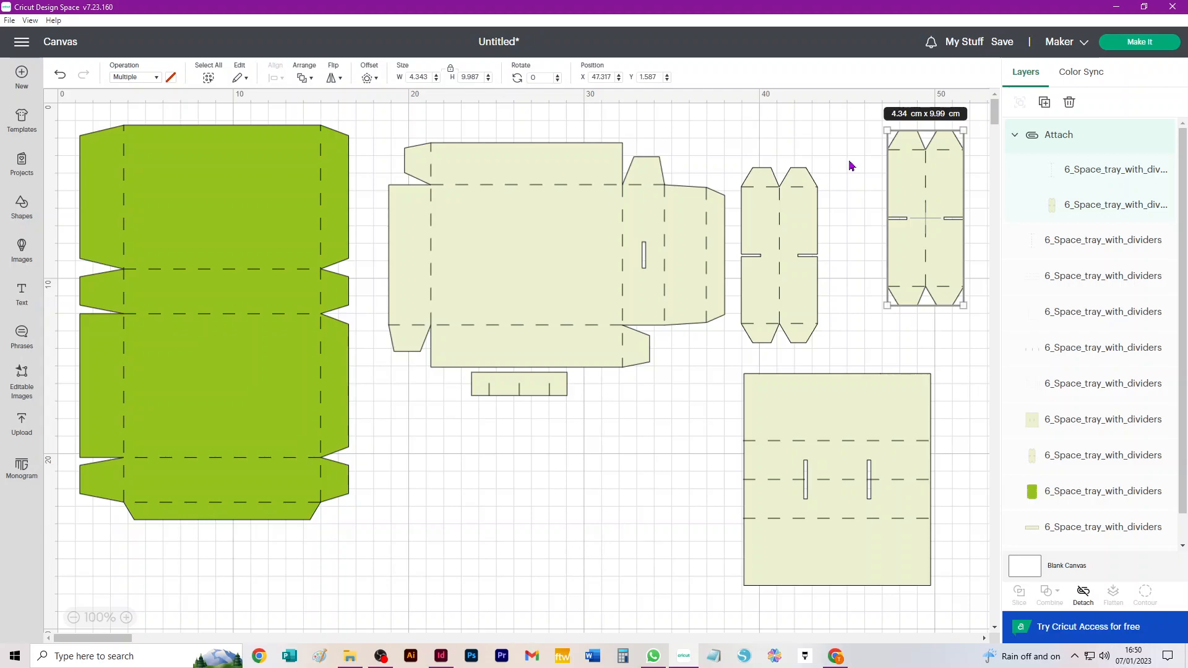
Attach the remaining divider to its score lines and place it beside the first at about X 42.3, Y 1.9 cm
left_click_drag(832, 153, 739, 353)
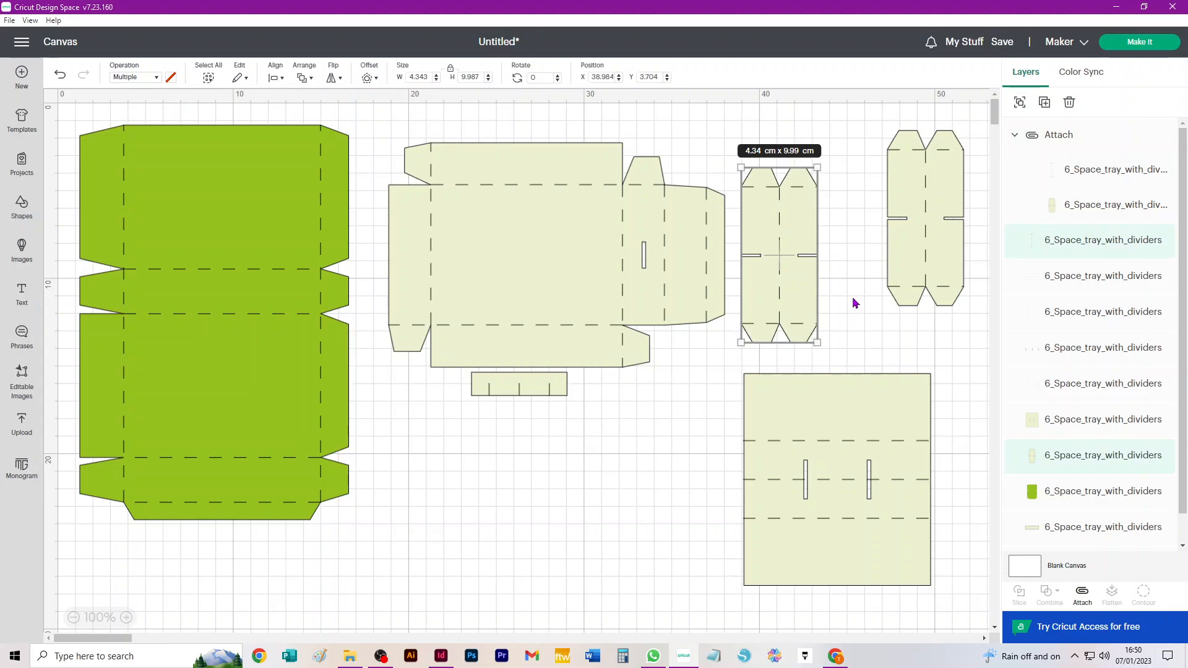
left_click(1082, 594)
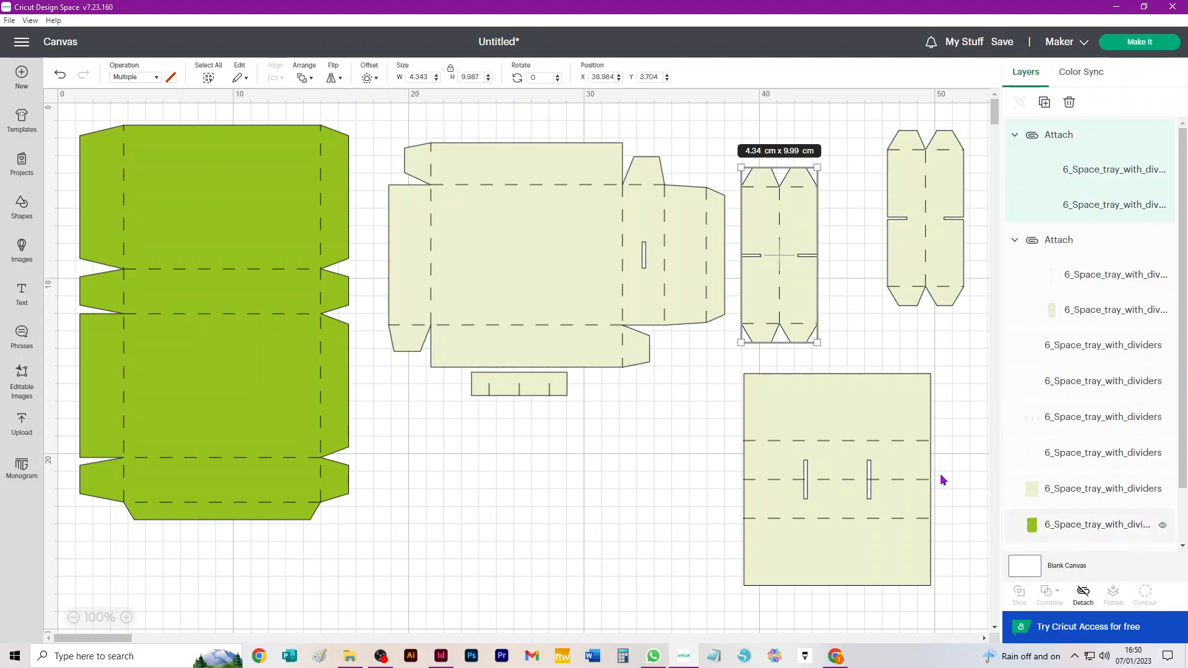
left_click_drag(784, 287, 841, 256)
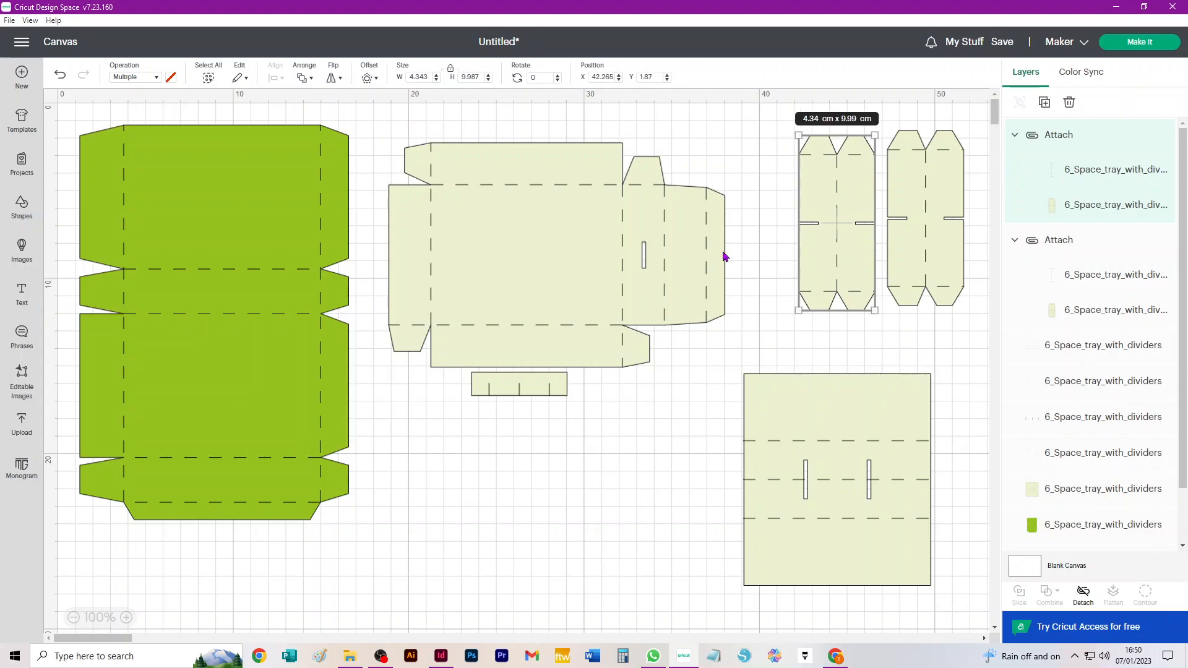
Attach the large tray piece to its score lines and shift it slightly up and to the right
left_click_drag(760, 129, 379, 364)
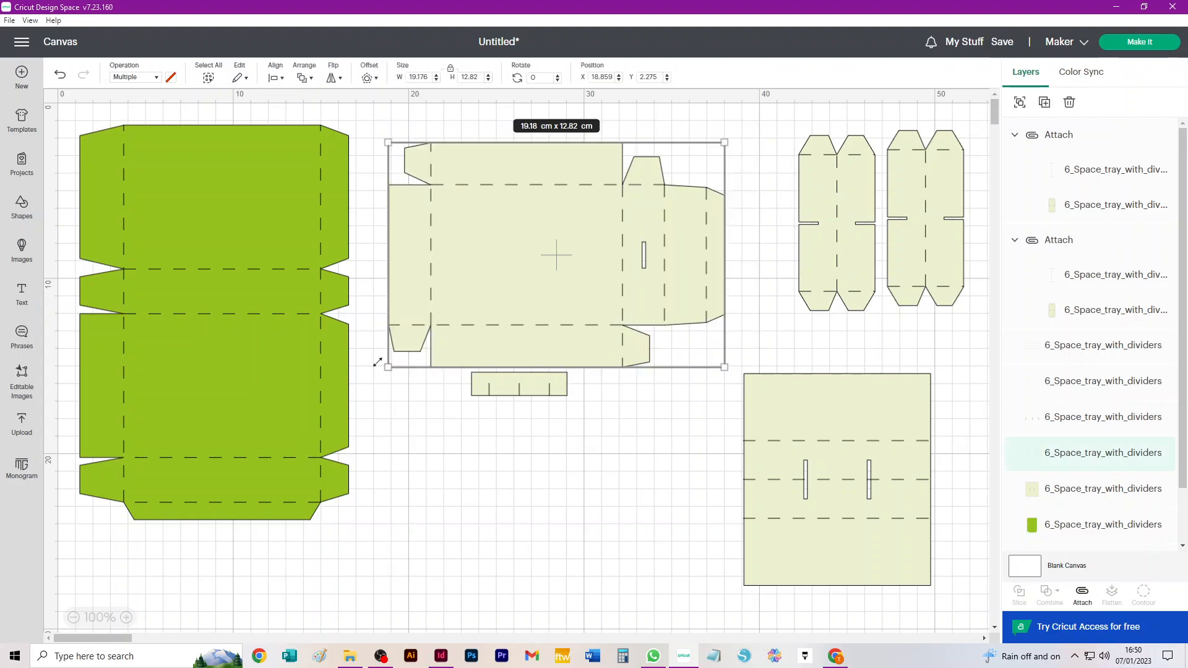
left_click(1082, 594)
left_click_drag(613, 313, 652, 295)
Attach the small strip and the slotted rectangular panel each to their own score lines
left_click_drag(598, 354, 455, 412)
left_click(1084, 594)
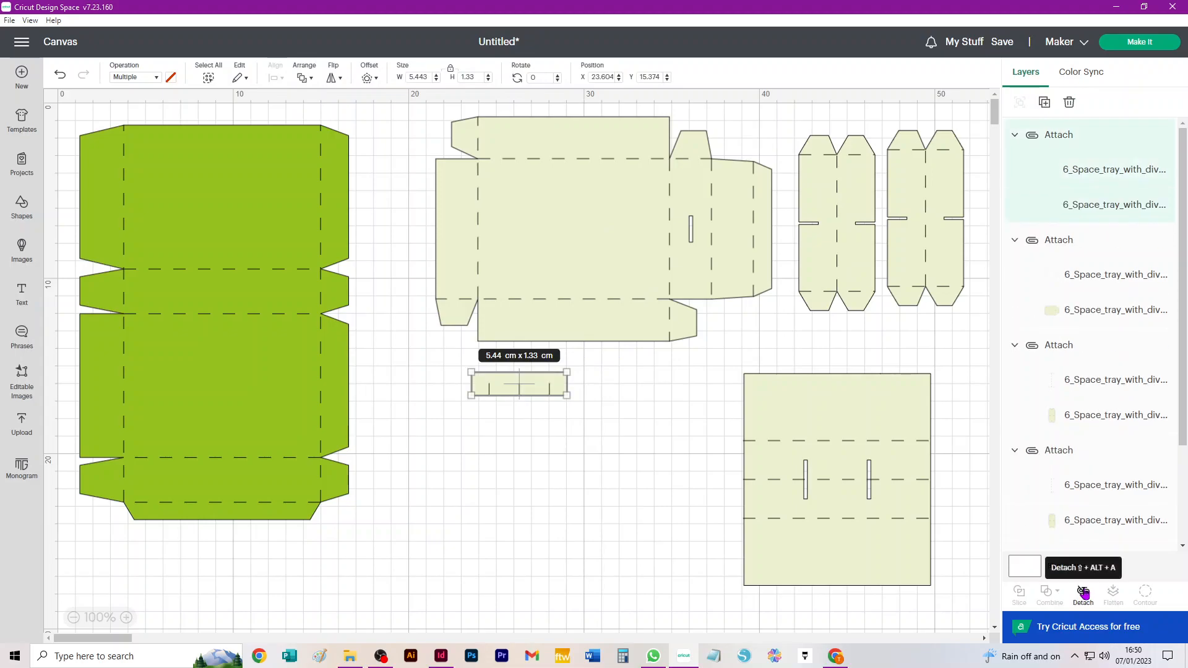
left_click_drag(710, 593, 953, 370)
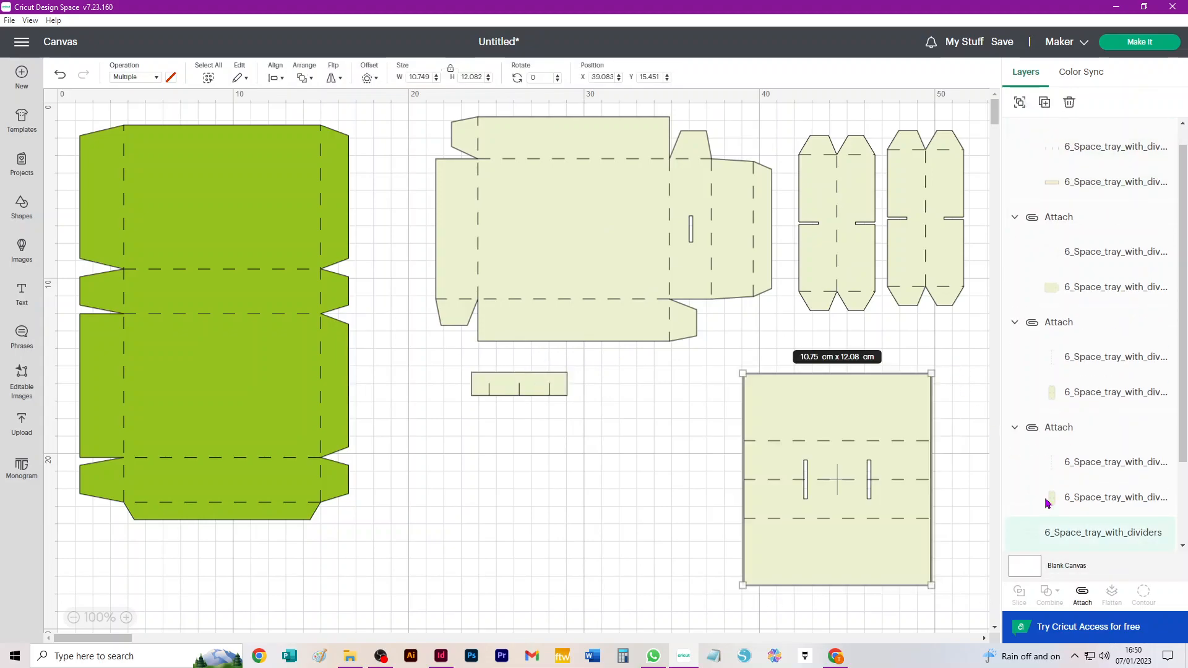
left_click(1082, 594)
Attach the dark green sleeve piece to its score lines
left_click_drag(385, 116, 61, 605)
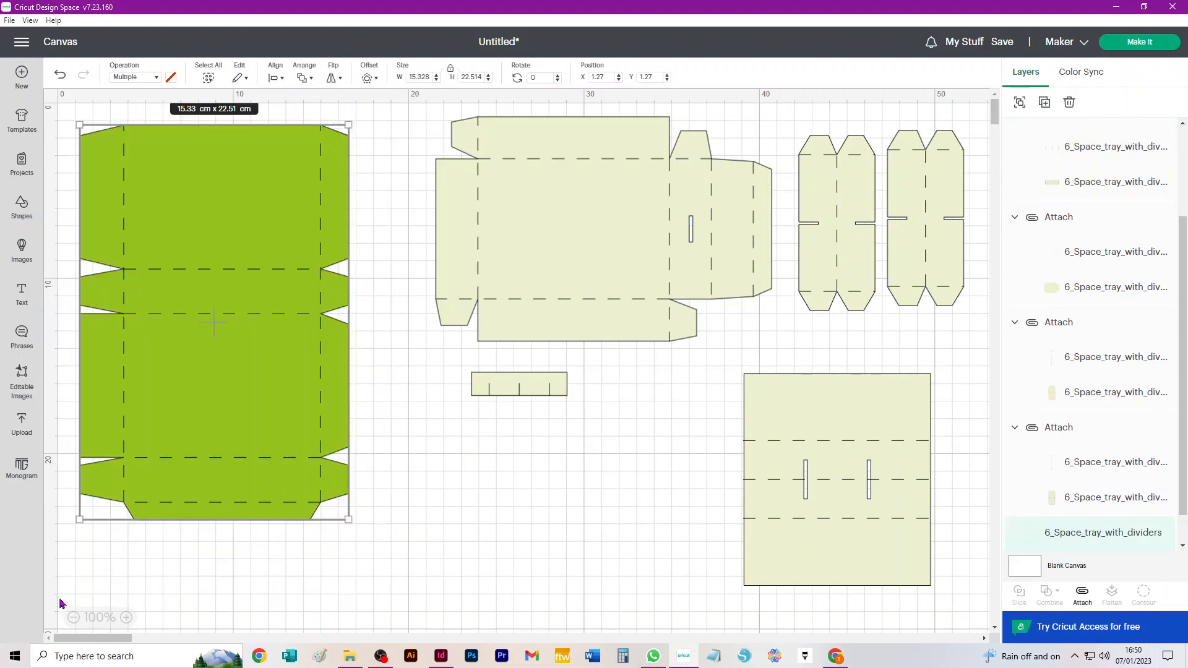
left_click(1082, 593)
left_click(606, 489)
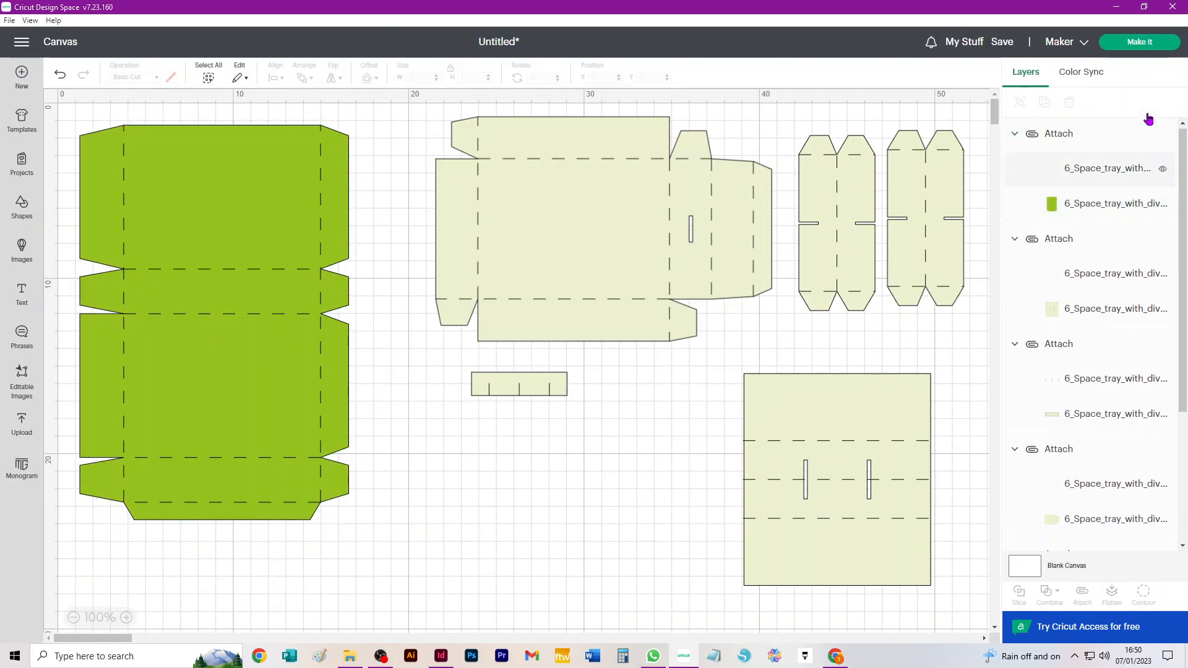
Open the project's mat preparation and set the first mat's material size to 21 cm x 29.7 cm (A4)
left_click(1154, 43)
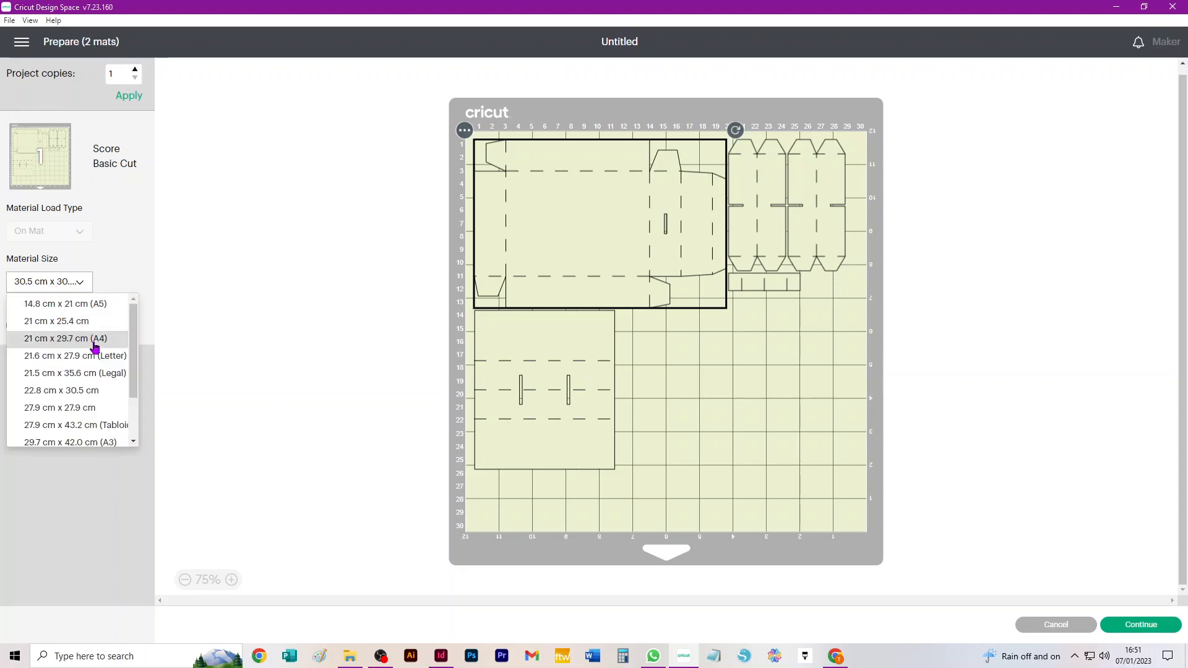
left_click(66, 338)
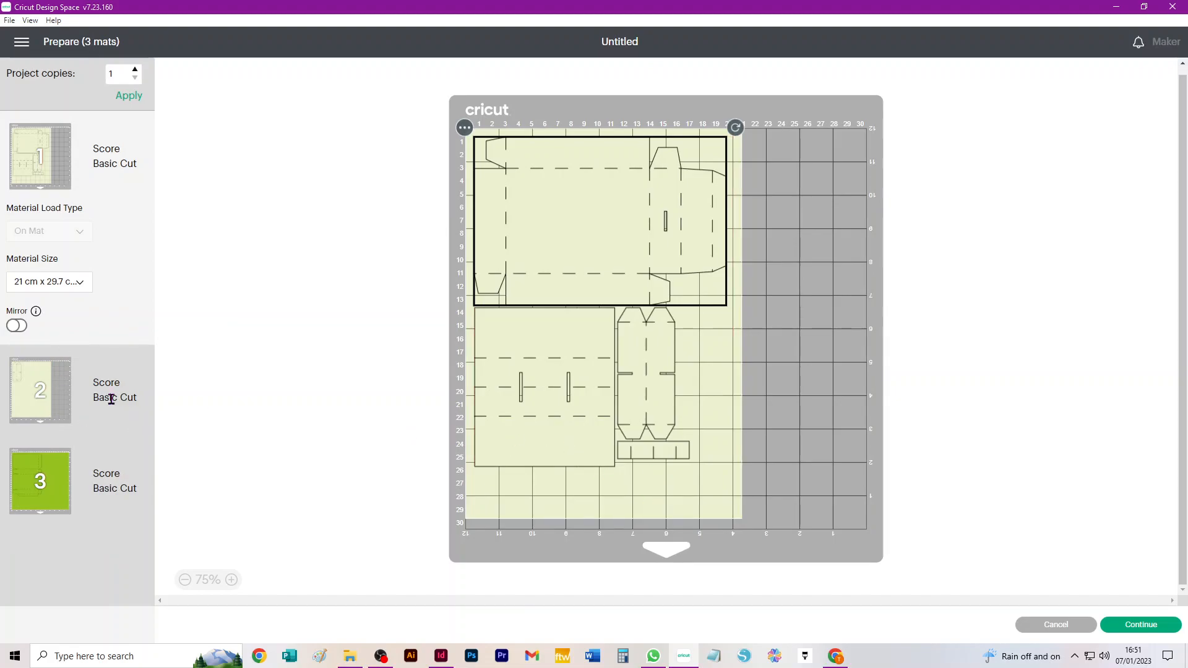
Move the divider from mat 2 onto mat 1 and place it in the lower-right corner of the A4 sheet
left_click(24, 378)
left_click(465, 130)
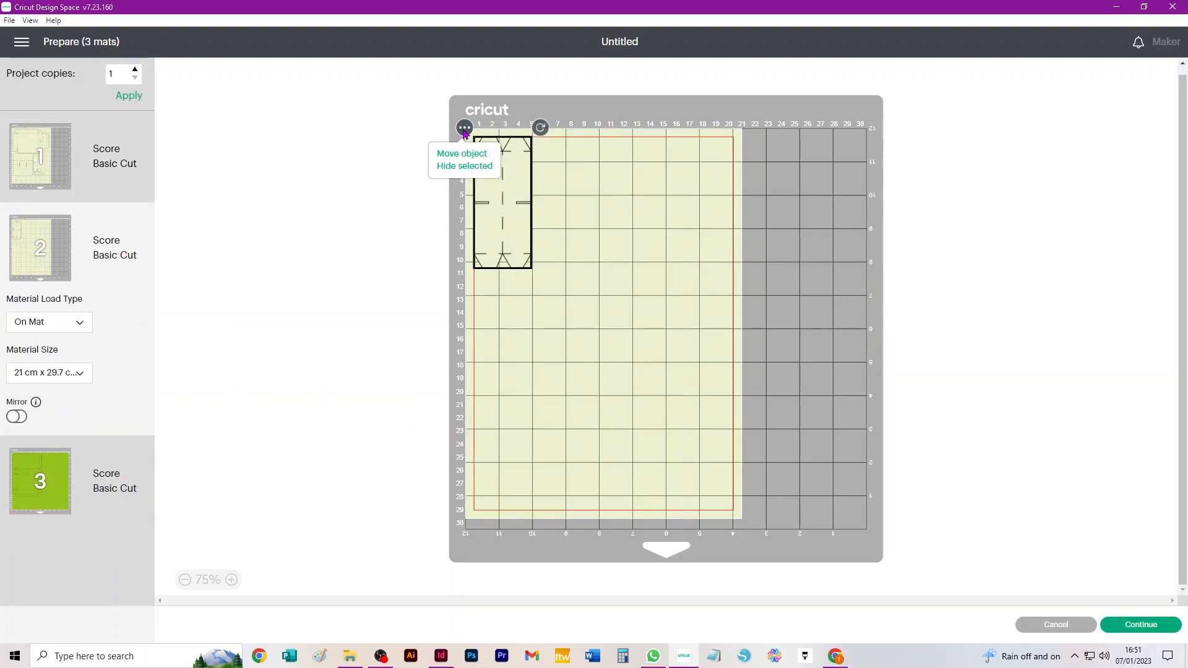
left_click(462, 153)
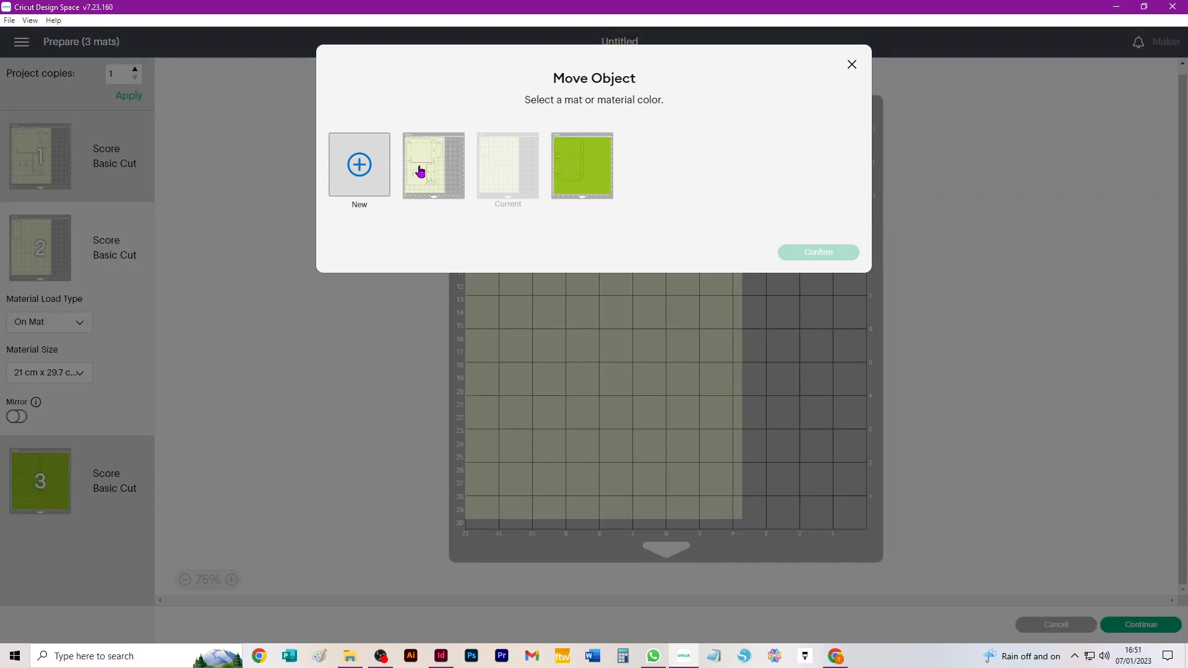
left_click(420, 172)
left_click(844, 255)
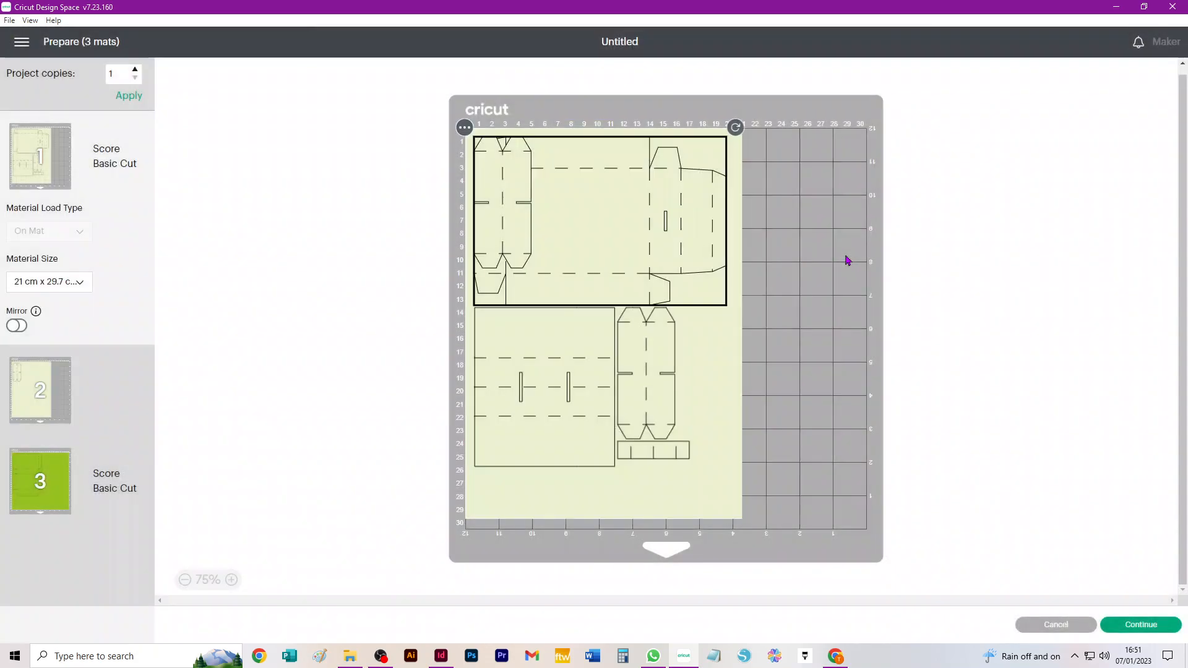
left_click_drag(492, 186, 749, 440)
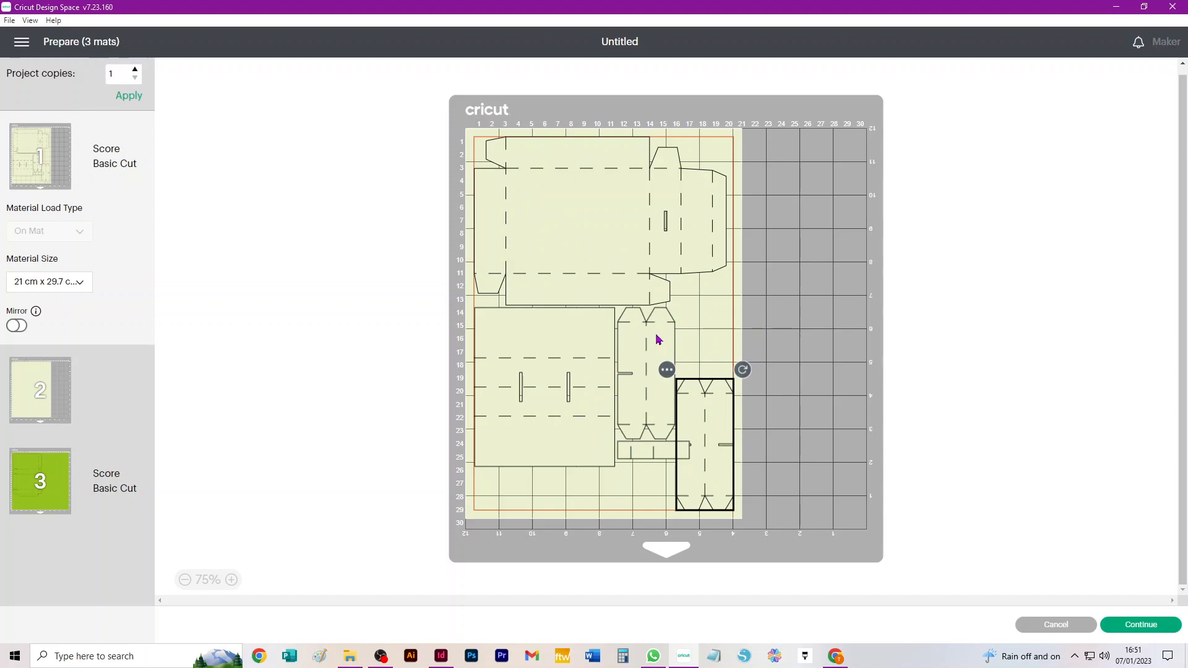
Place the small strip below the slotted panel on mat 1 and adjust the position of the divider beside the panel
left_click_drag(651, 452, 504, 483)
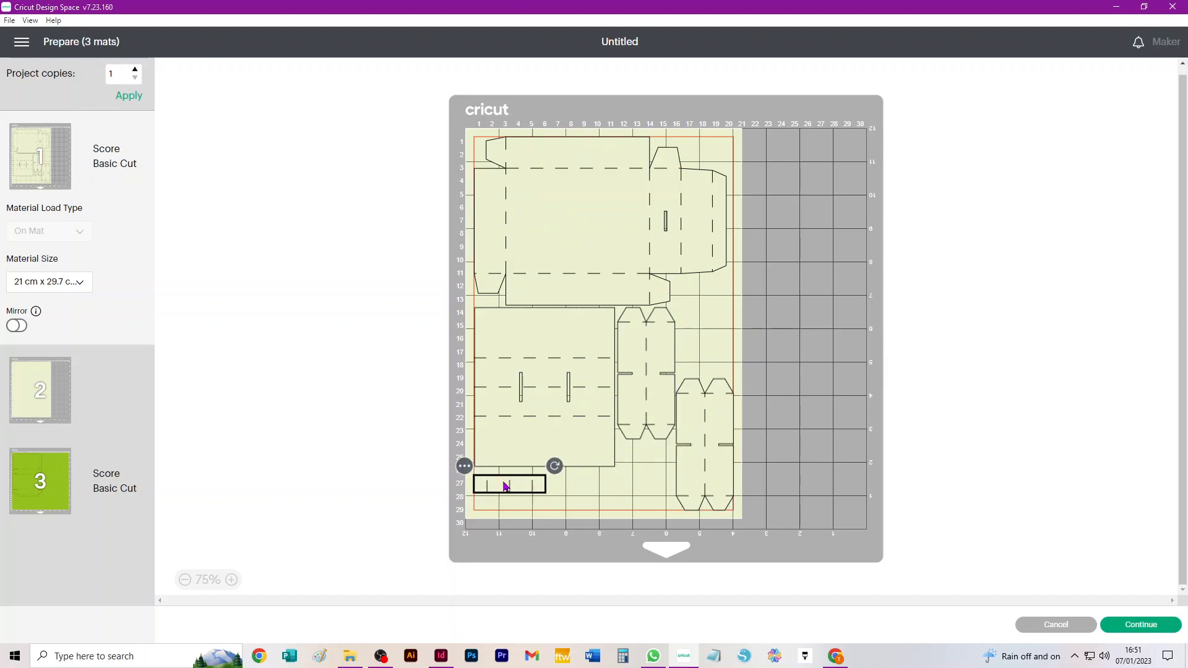
mouse_move(649, 417)
left_mouse_down()
mouse_move(643, 402)
mouse_move(659, 412)
left_mouse_up()
left_click(695, 426)
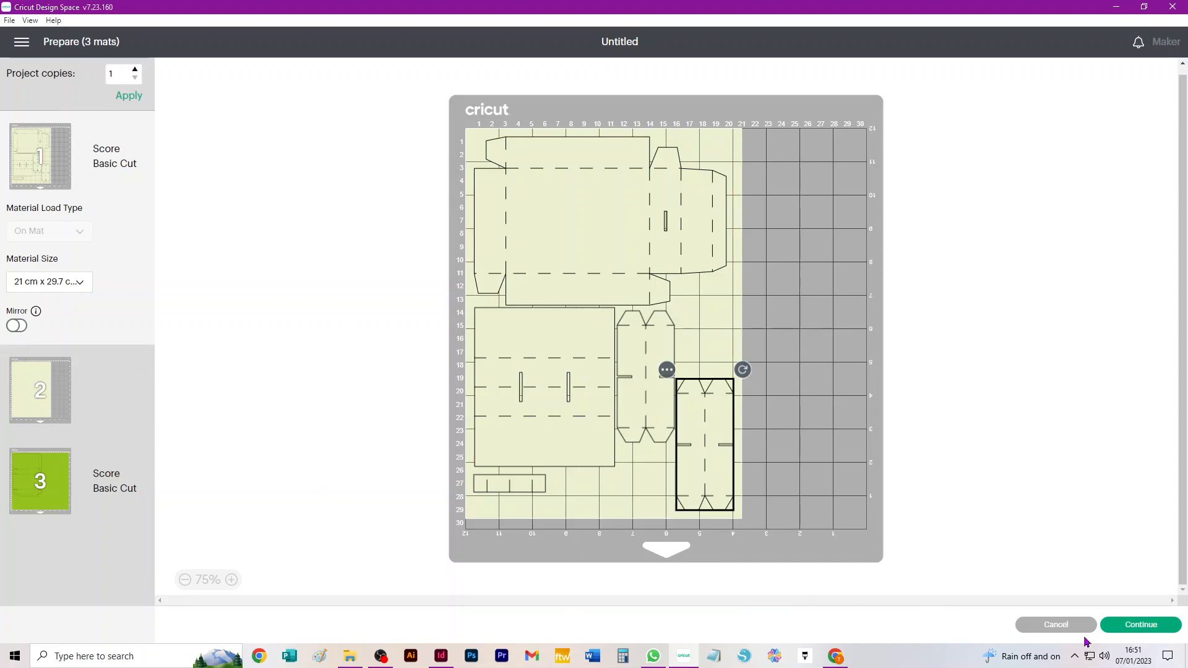
left_click(1148, 626)
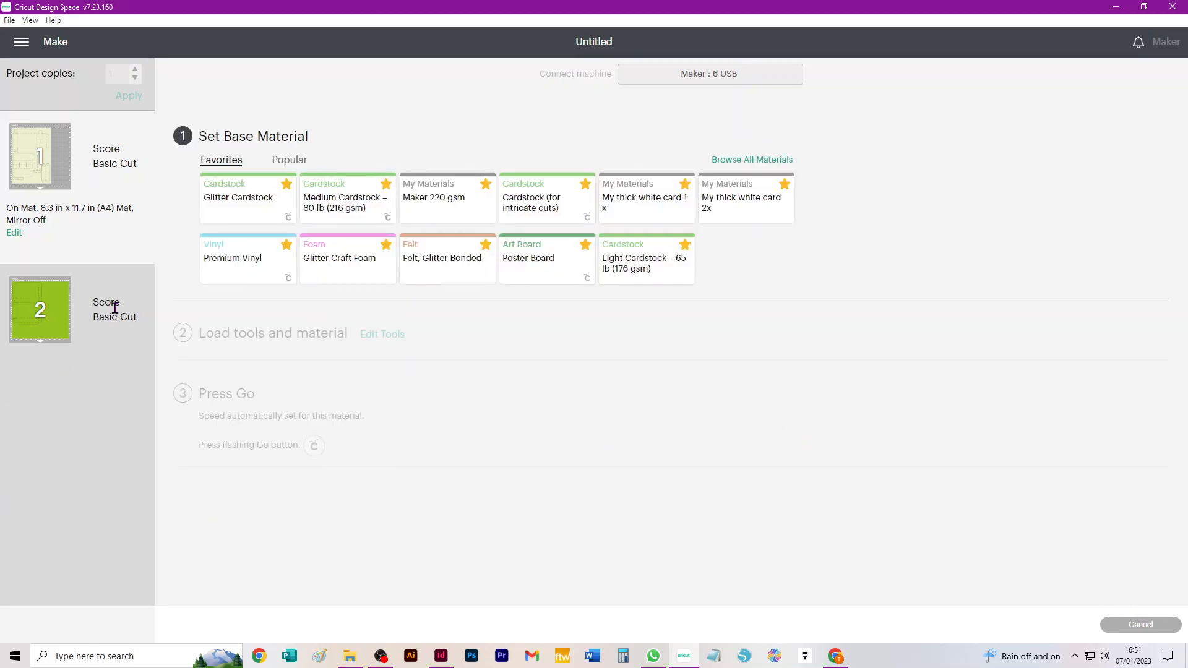
left_click(1155, 626)
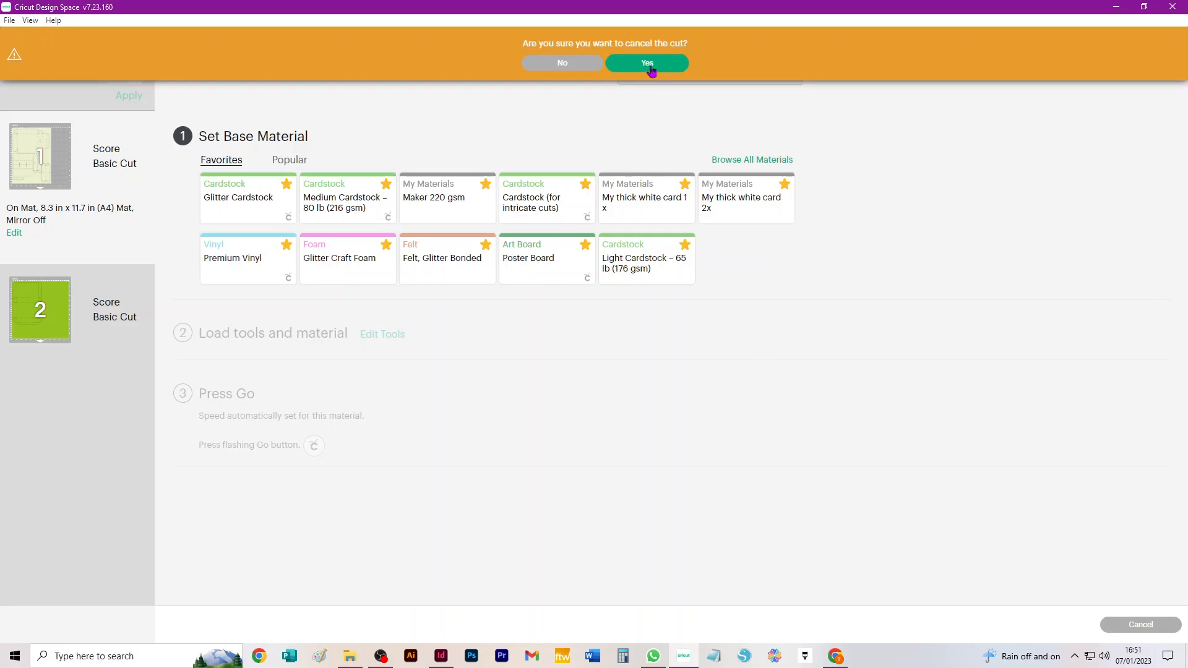
left_click(651, 64)
Set the dark green sleeve mat's material size to 21 cm x 29.7 cm (A4)
left_click(42, 396)
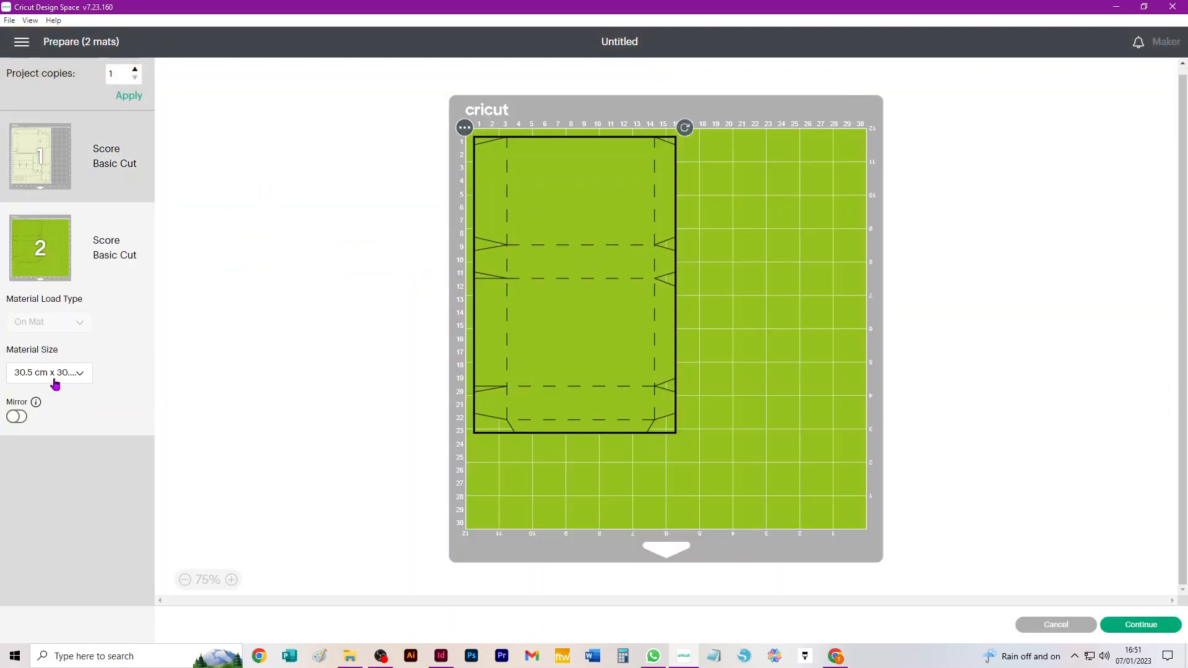
left_click(55, 387)
left_click(47, 416)
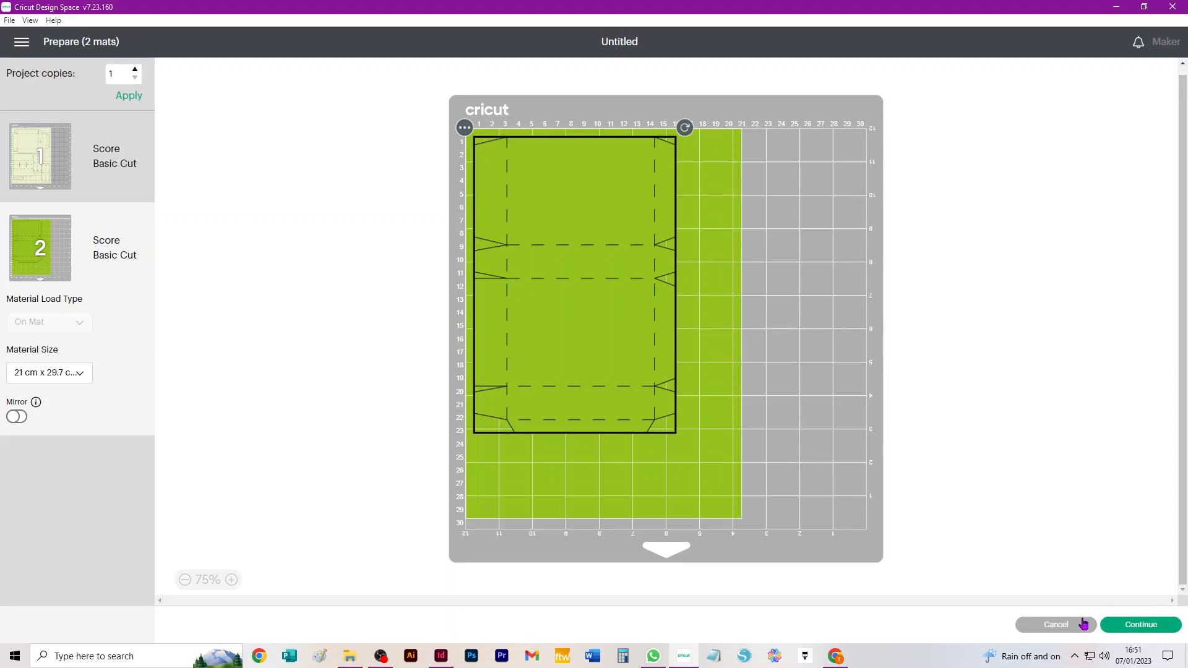
Leave the mat preparation and delete everything from the canvas
left_click(1056, 624)
key("ctrl+a")
key("Delete")
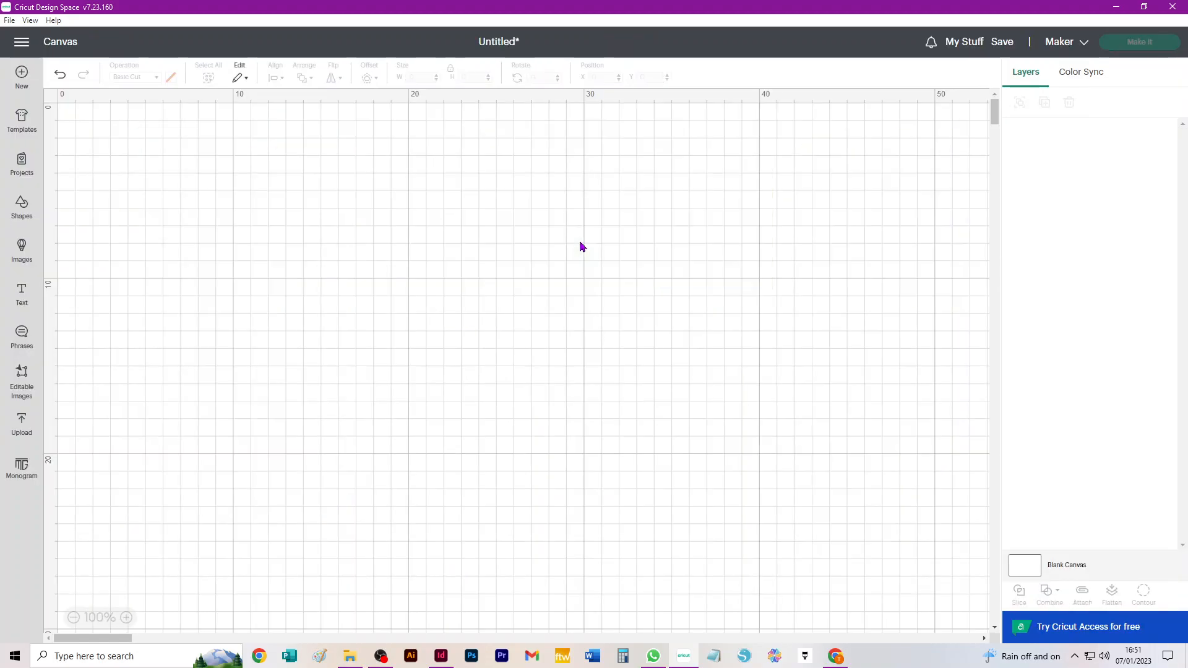
Add the uploaded 6_Space_2_drawers template to the canvas
left_click(22, 420)
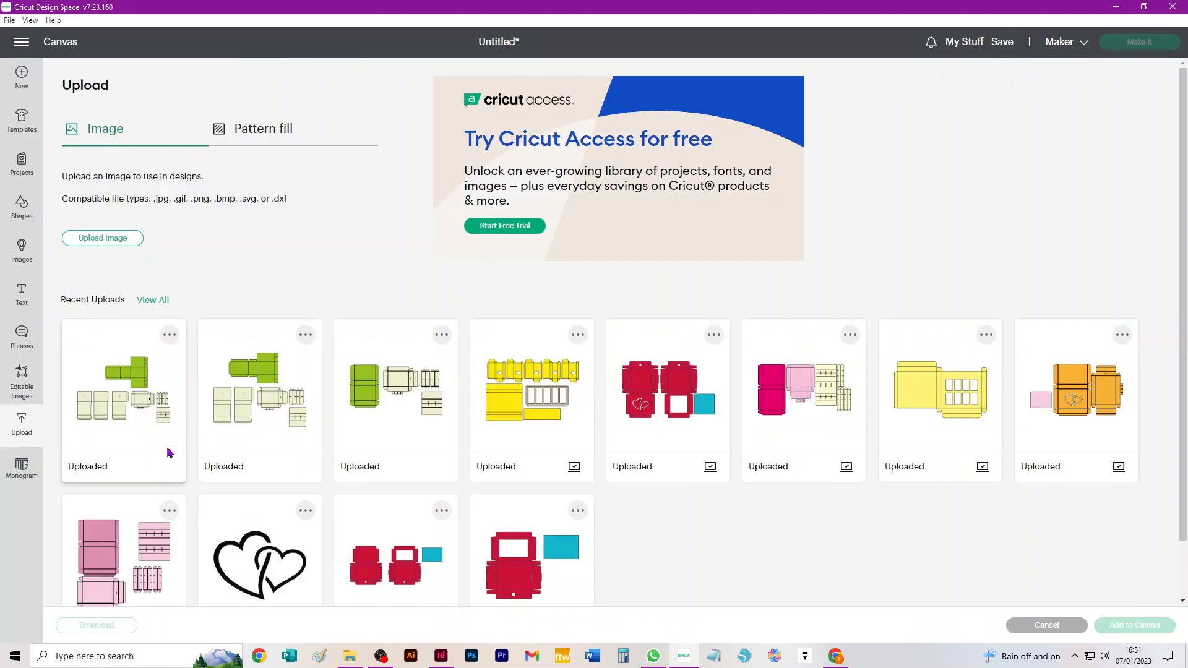
left_click(251, 390)
left_click(1122, 627)
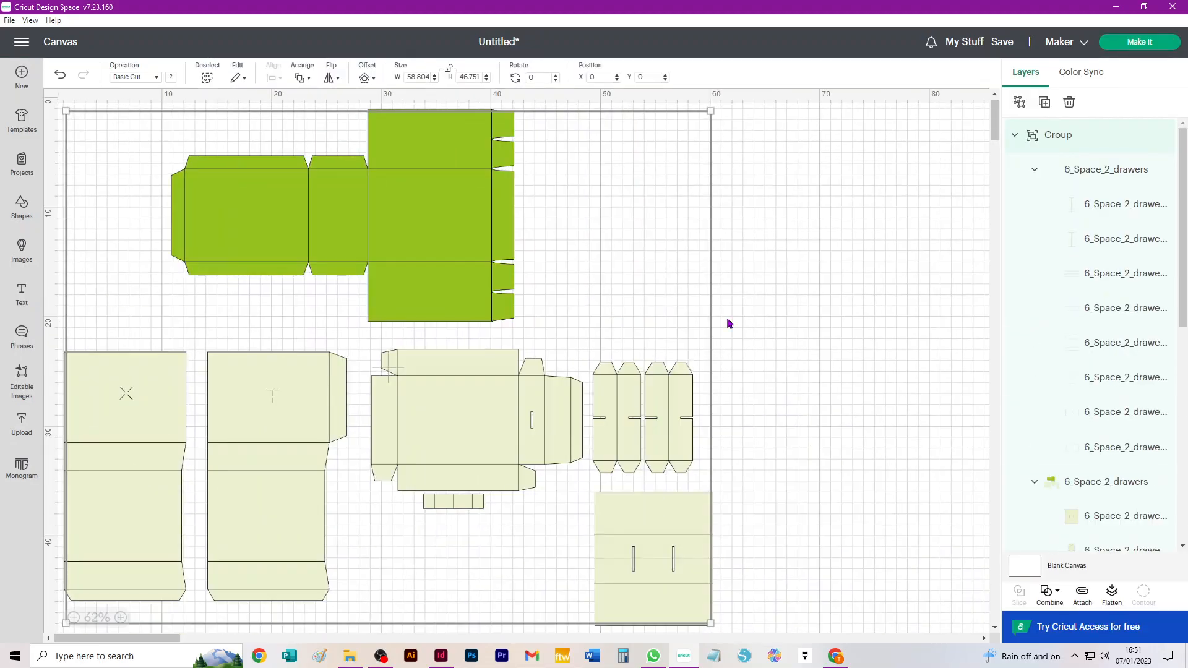
left_click(858, 285)
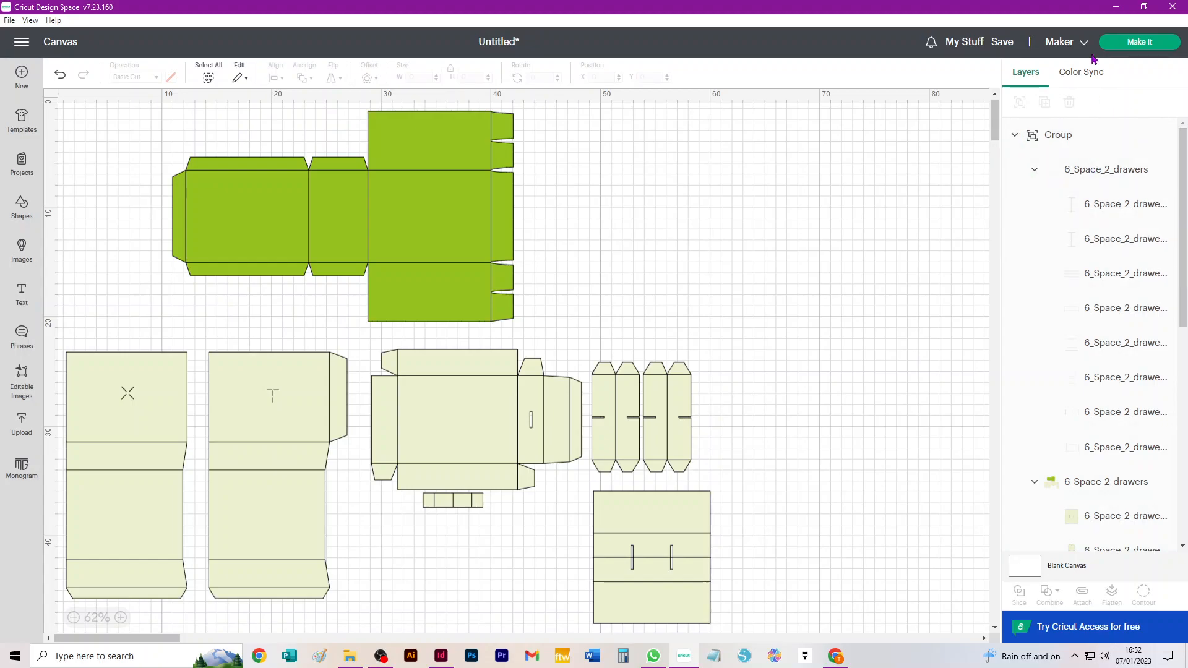
Change the operation of the template's fold-line group to Score
left_click(1105, 176)
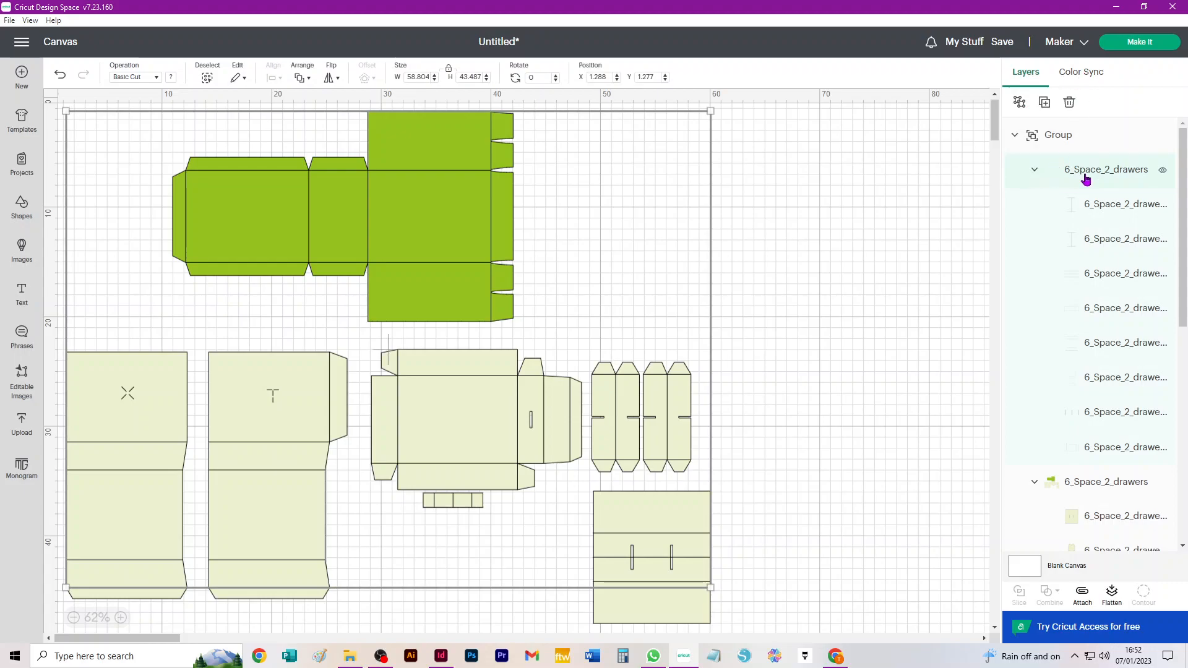
left_click(123, 78)
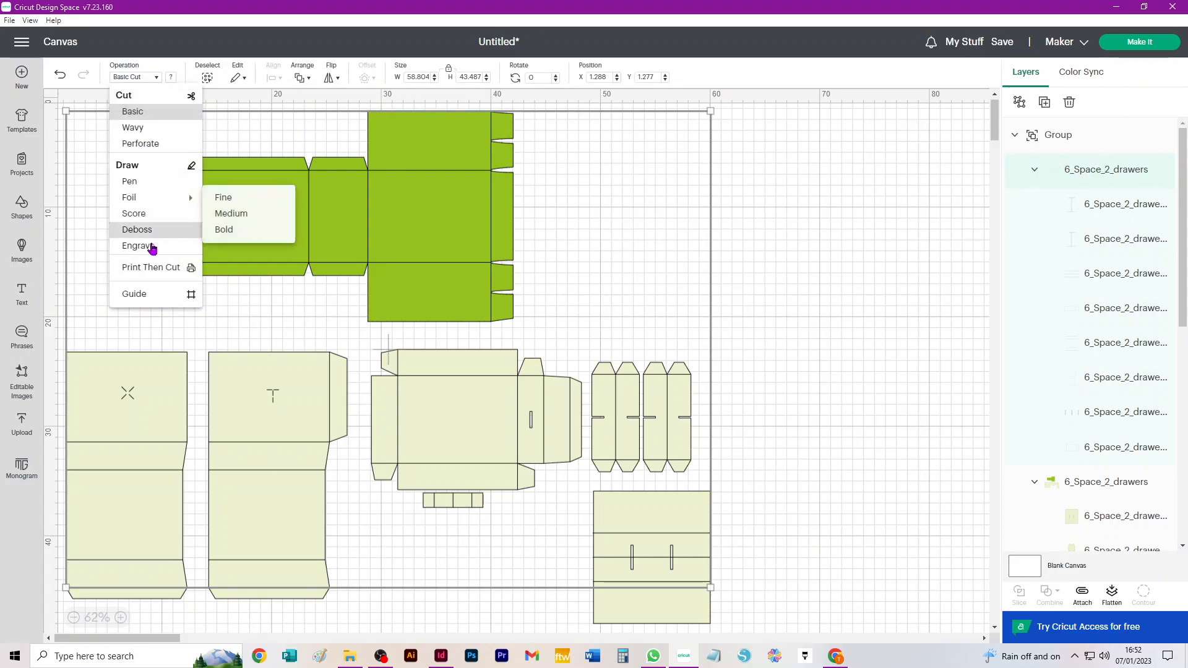
left_click(130, 217)
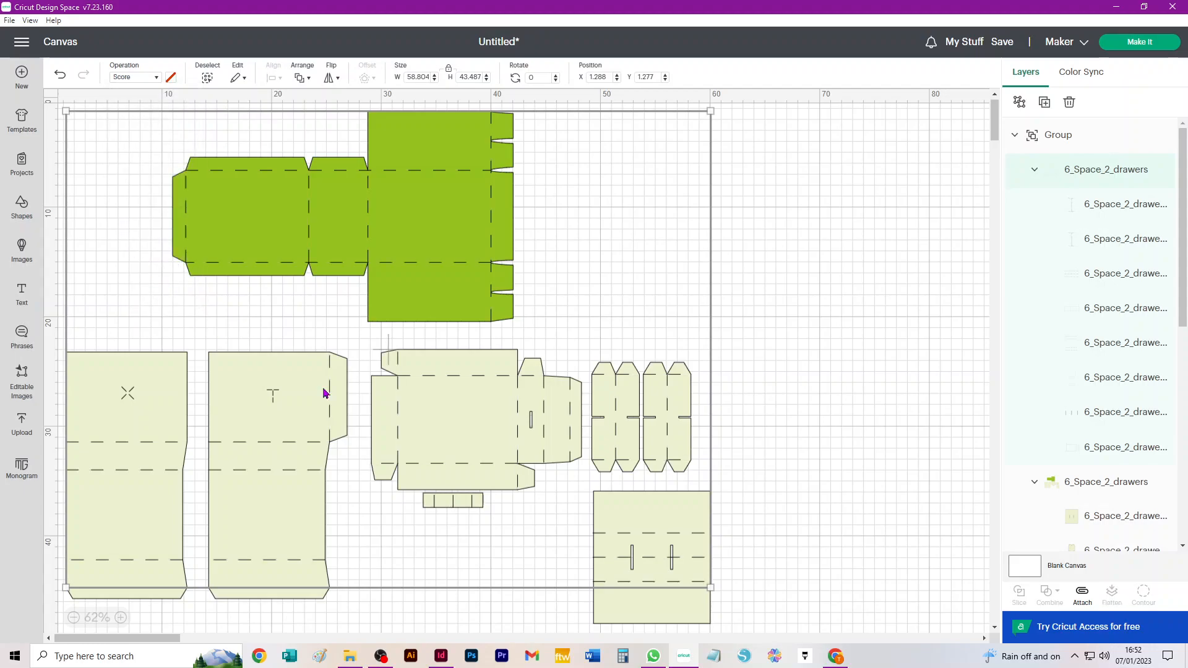
Ungroup the drawers template completely so that every piece and score-line set is a separate layer
left_click(1019, 102)
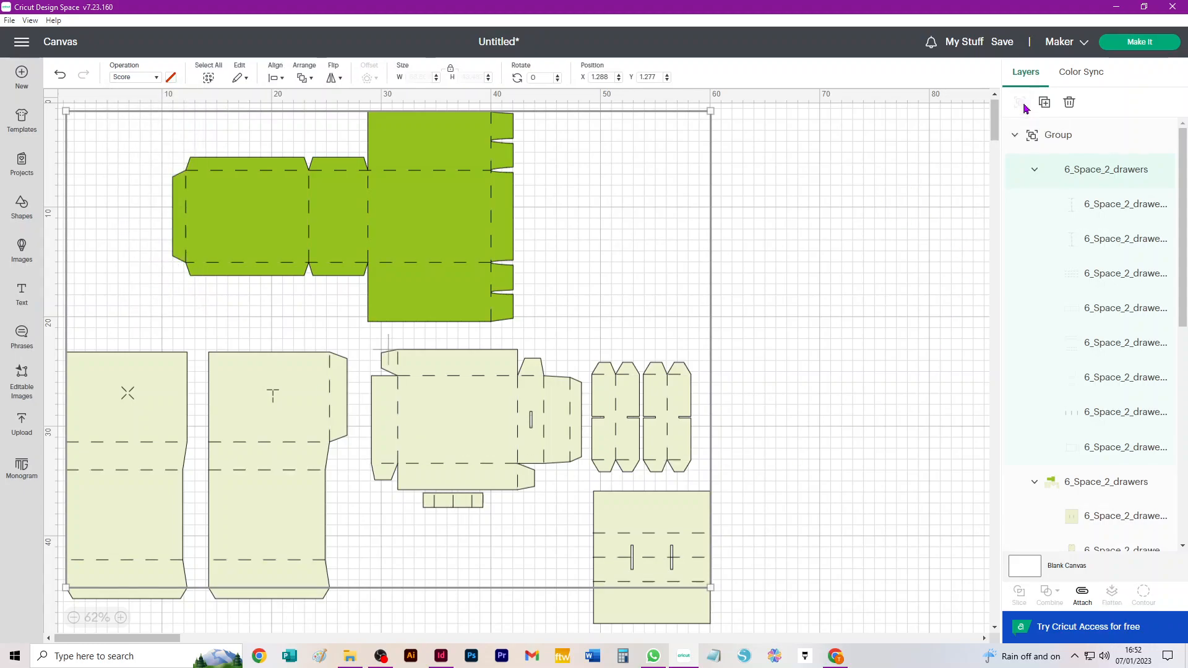
left_click(1087, 450)
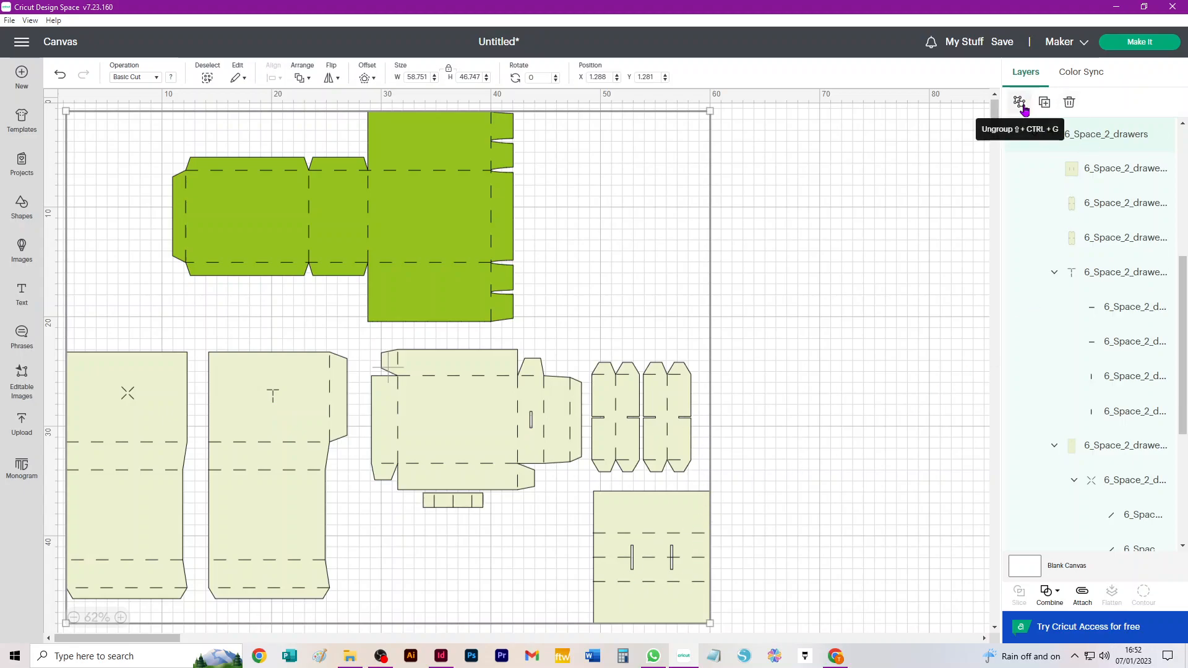
left_click(1020, 102)
left_click(1078, 134)
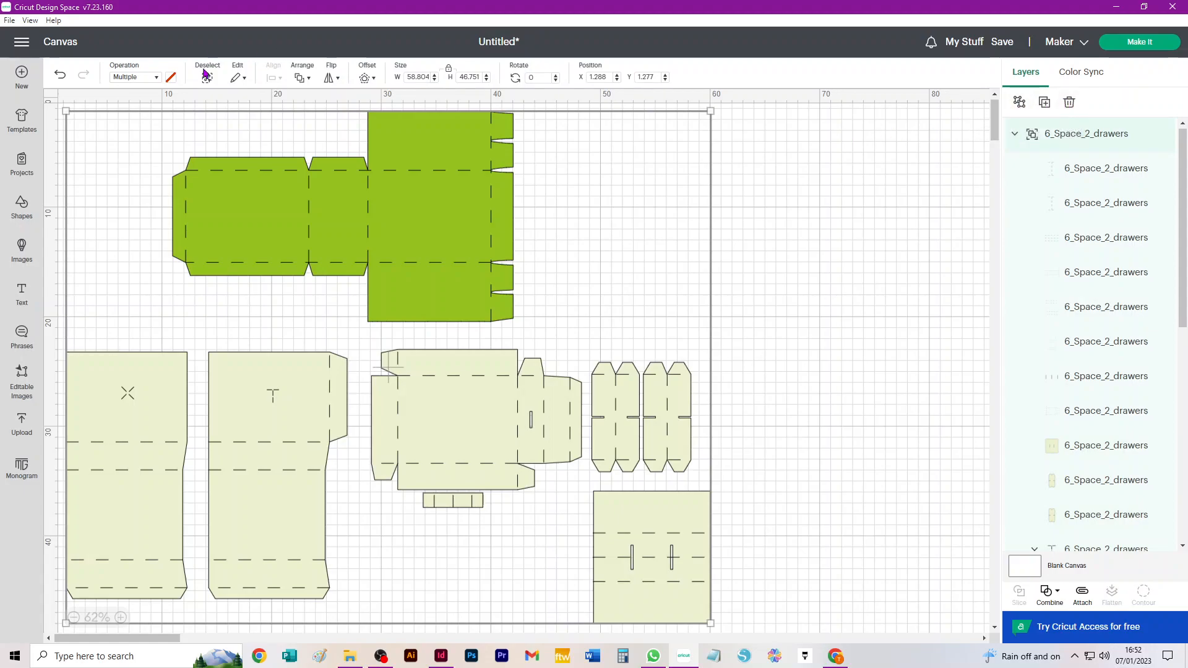
left_click(802, 214)
left_click(208, 78)
left_click_drag(918, 122, 28, 607)
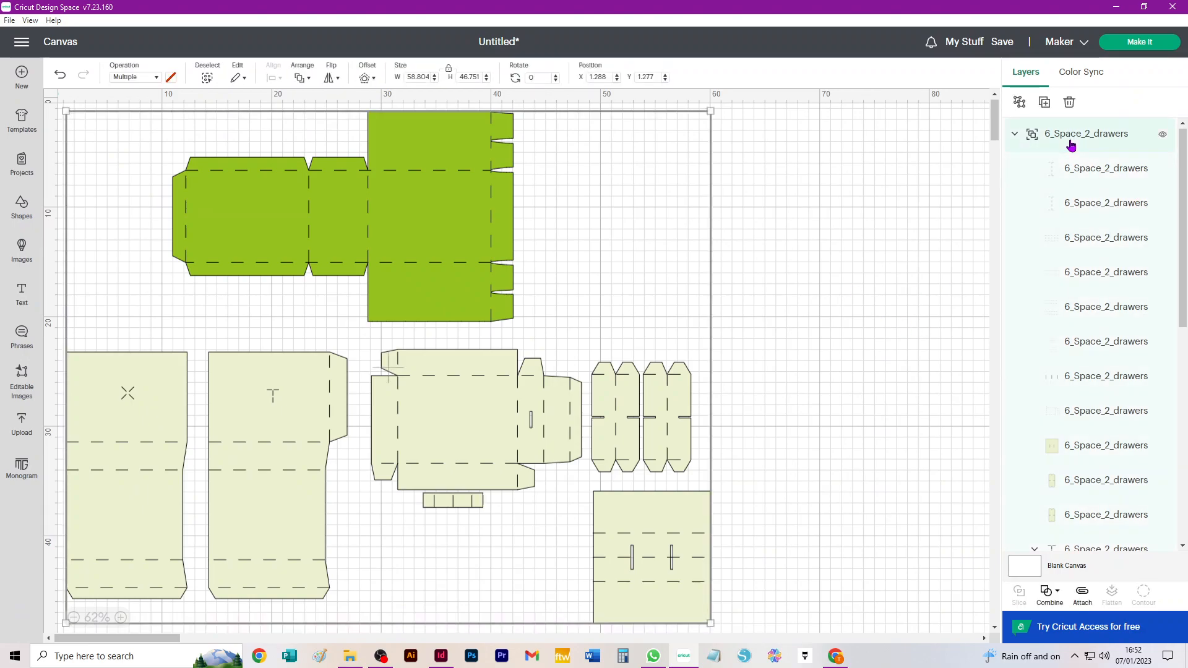
left_click(1020, 102)
left_click(822, 160)
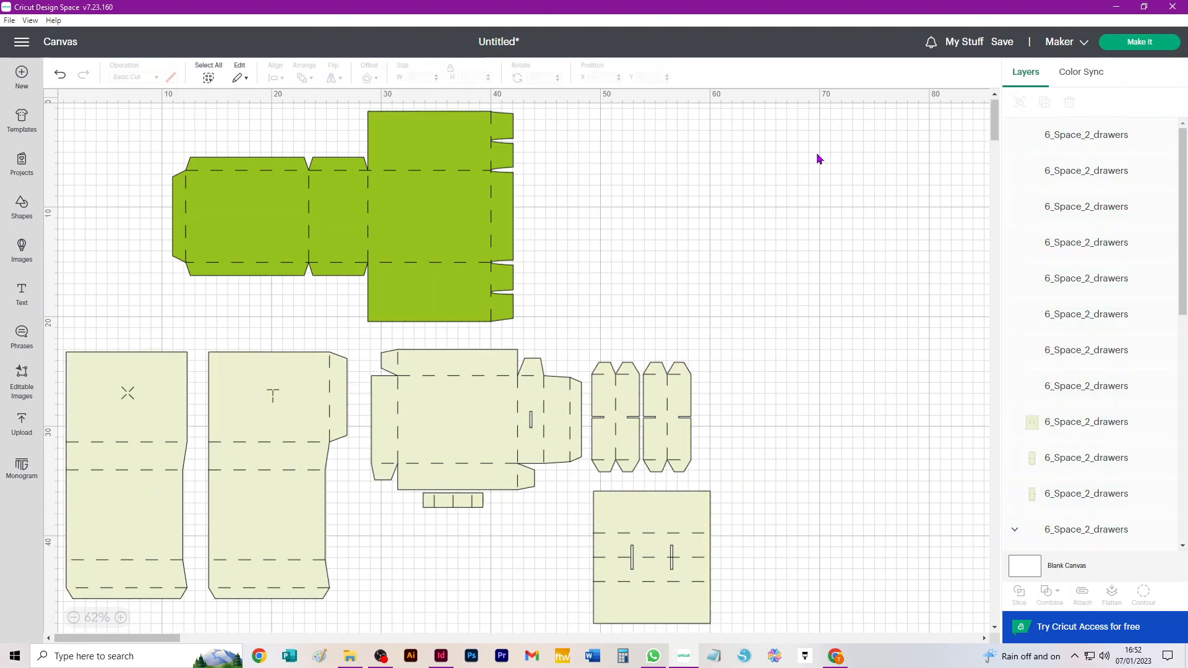
Attach the dark green sleeve and the two narrow dividers each to their own score lines, moving the dividers clear of the tray
left_click_drag(600, 111, 170, 313)
left_click(1083, 593)
left_click_drag(743, 324, 789, 435)
left_click(1083, 593)
left_click_drag(668, 333, 585, 486)
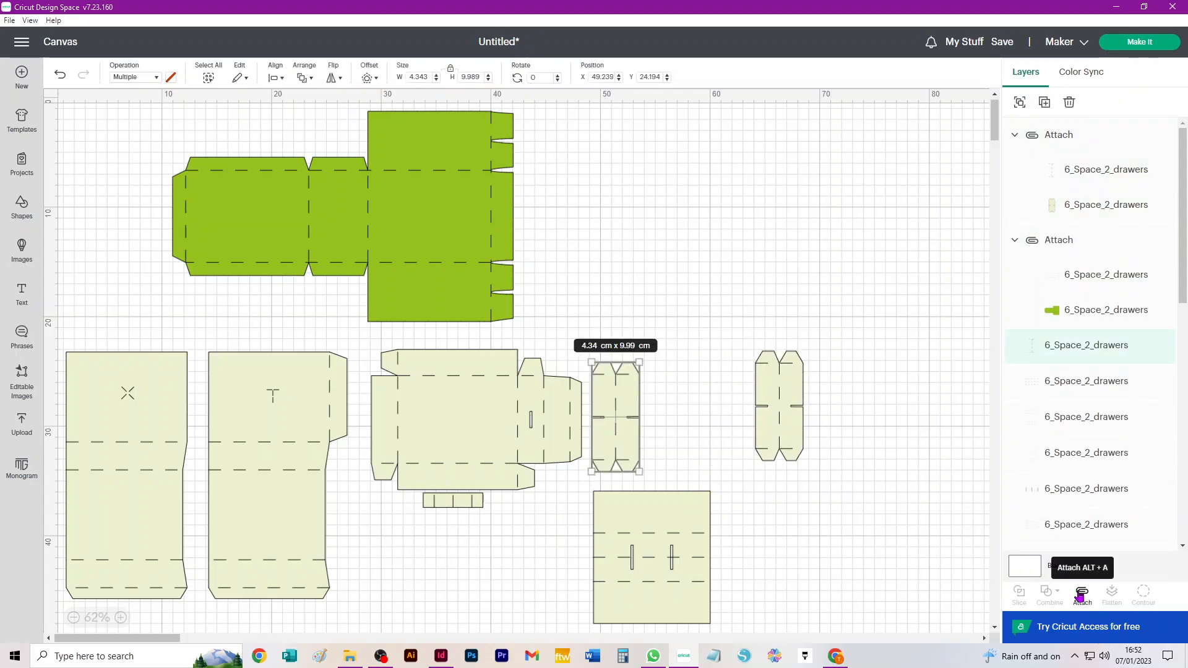
left_click(1082, 593)
left_click_drag(618, 445, 729, 431)
Attach the slotted rectangular panel, the drawer tray and the small strip each to their own score lines
left_click_drag(727, 484, 587, 633)
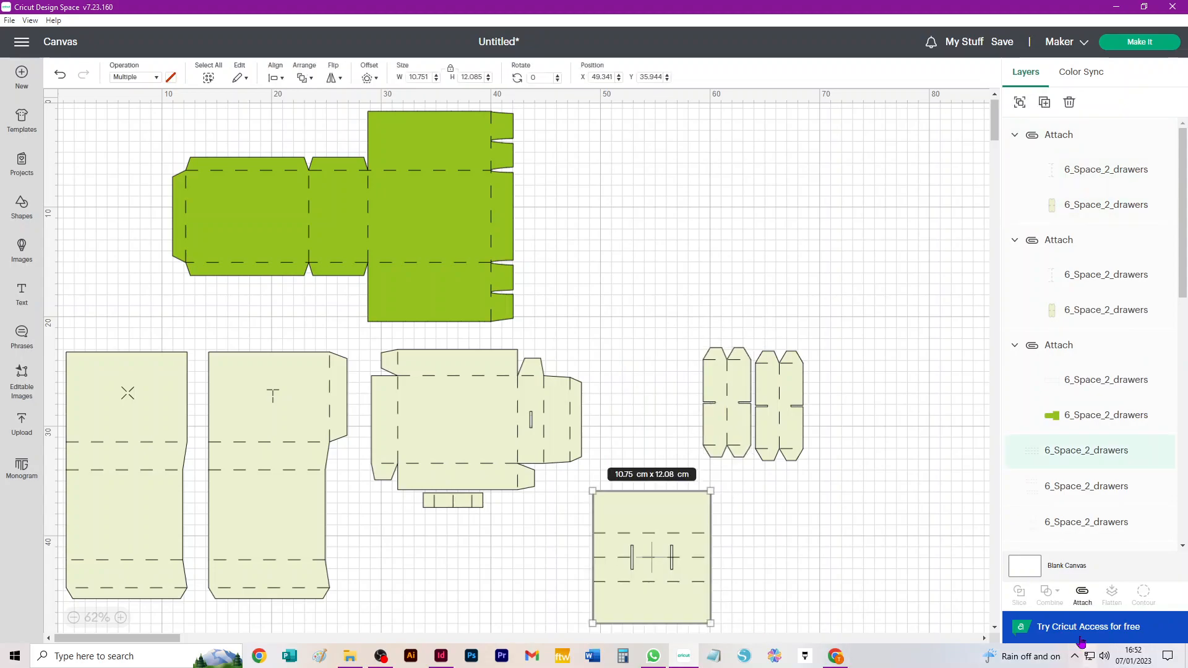
left_click(1082, 593)
left_click(643, 336)
left_click_drag(616, 354, 364, 491)
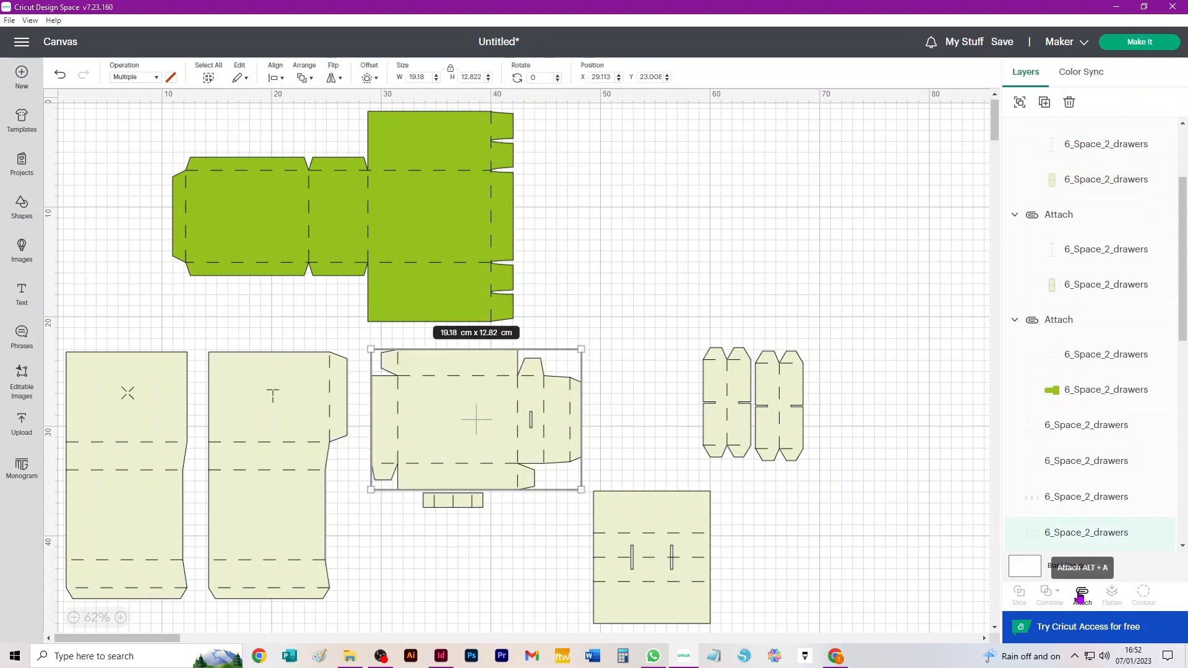
left_click(1081, 593)
left_click_drag(507, 535, 414, 500)
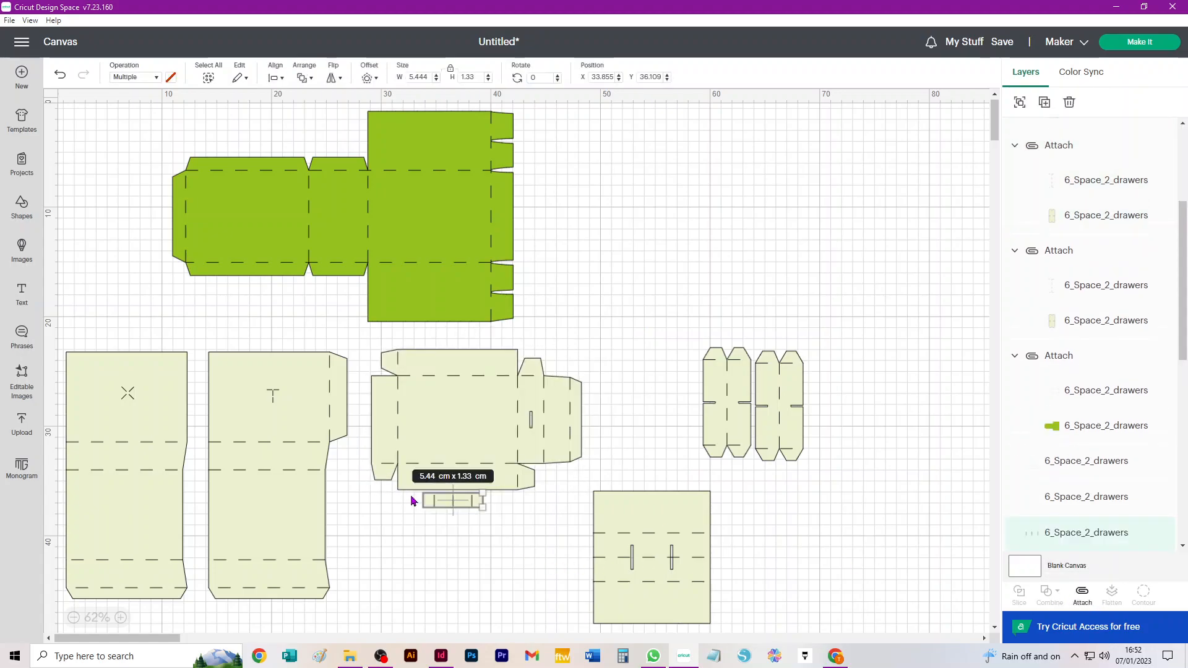
left_click(1082, 593)
left_click(427, 562)
Move the tray, both dividers, the strip and the slotted panel together into the empty area beside the dark green sleeve
left_click_drag(523, 418, 782, 212)
left_click_drag(780, 437, 883, 250)
left_click_drag(725, 417, 933, 237)
left_click_drag(449, 505, 667, 337)
left_click_drag(760, 481, 542, 631)
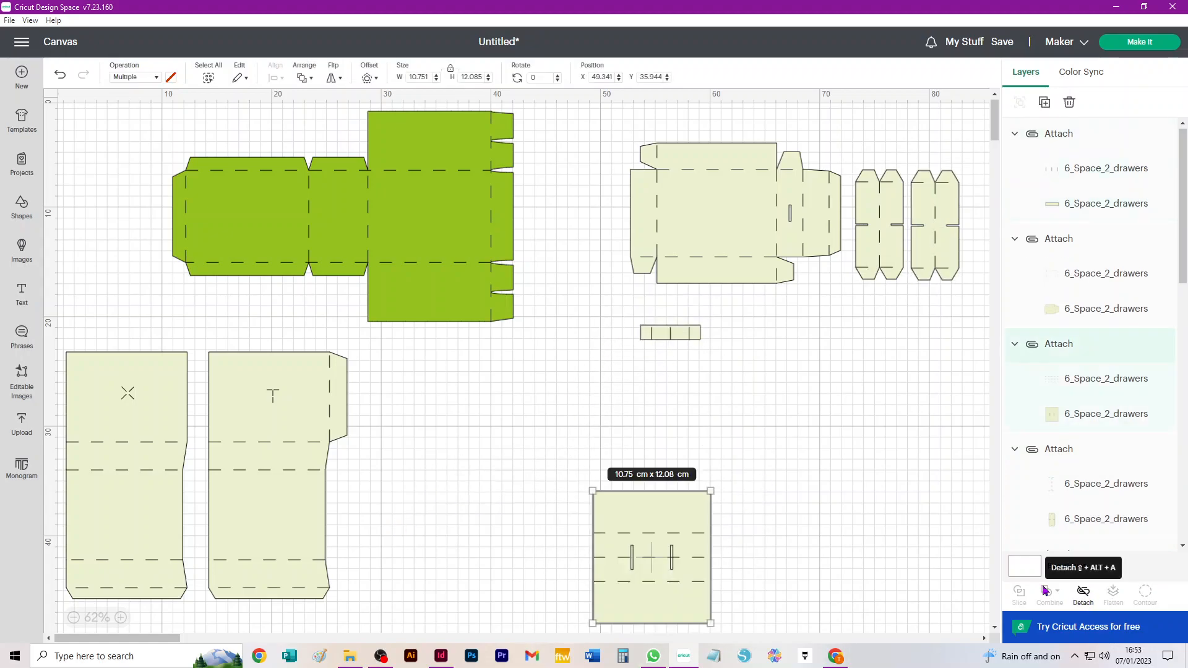
left_click_drag(645, 555, 773, 364)
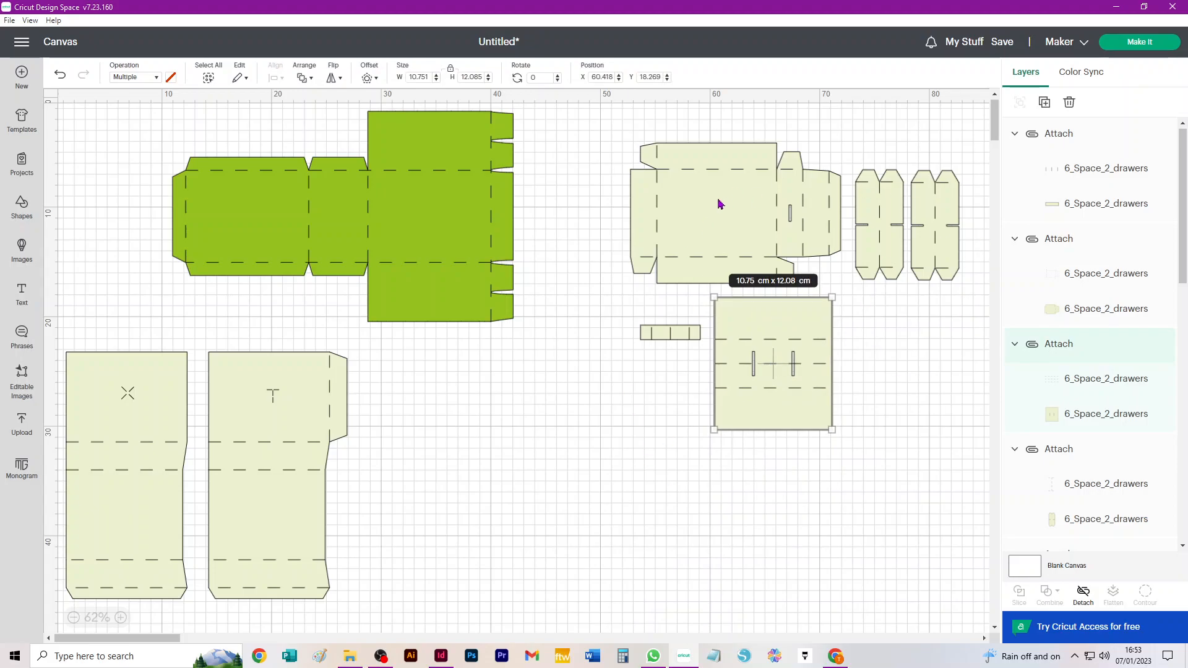
Duplicate the whole set of drawer pieces and place the copy directly below the original set
left_click_drag(597, 130, 995, 512)
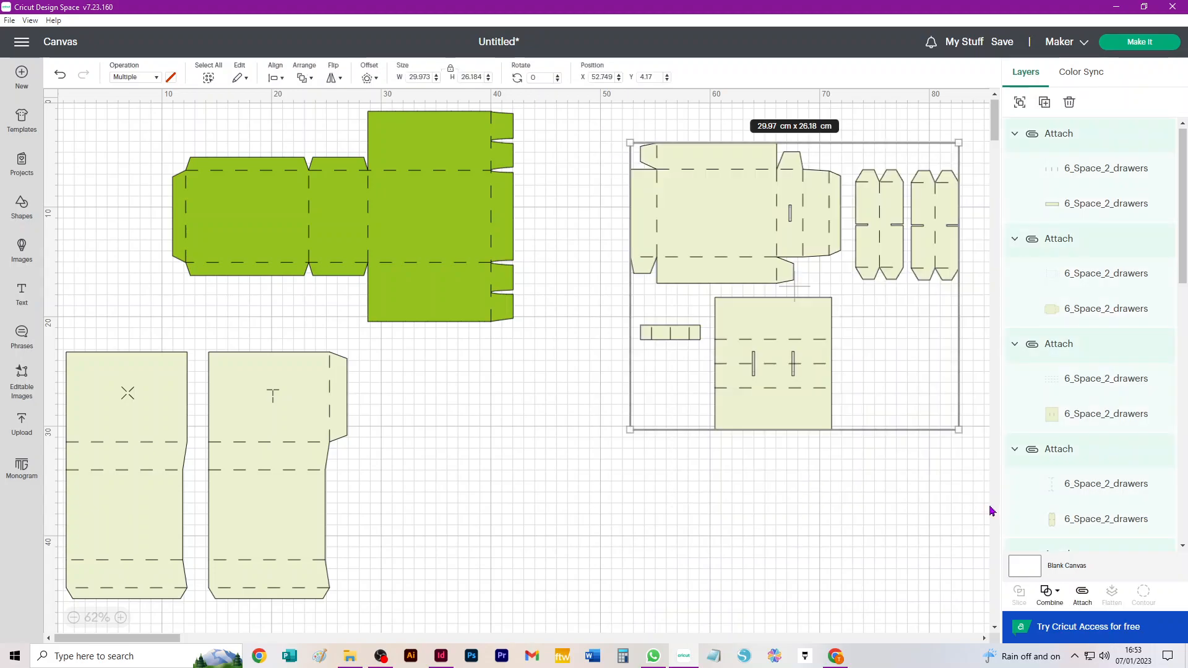
left_click(1044, 103)
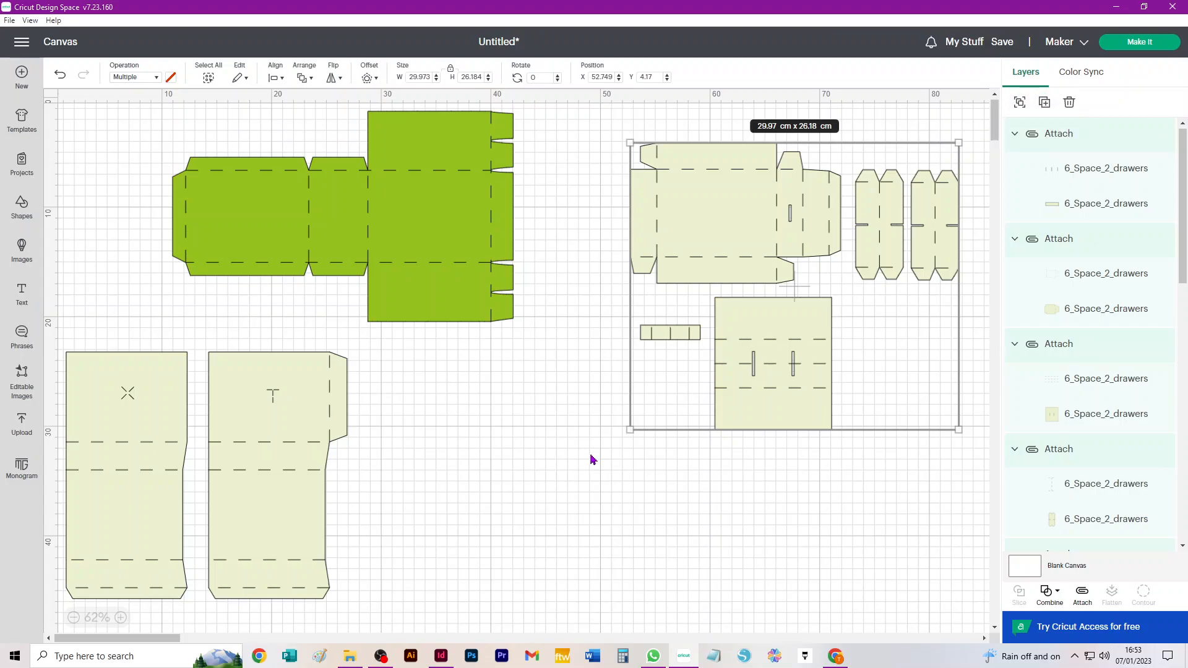
left_click_drag(231, 191, 727, 514)
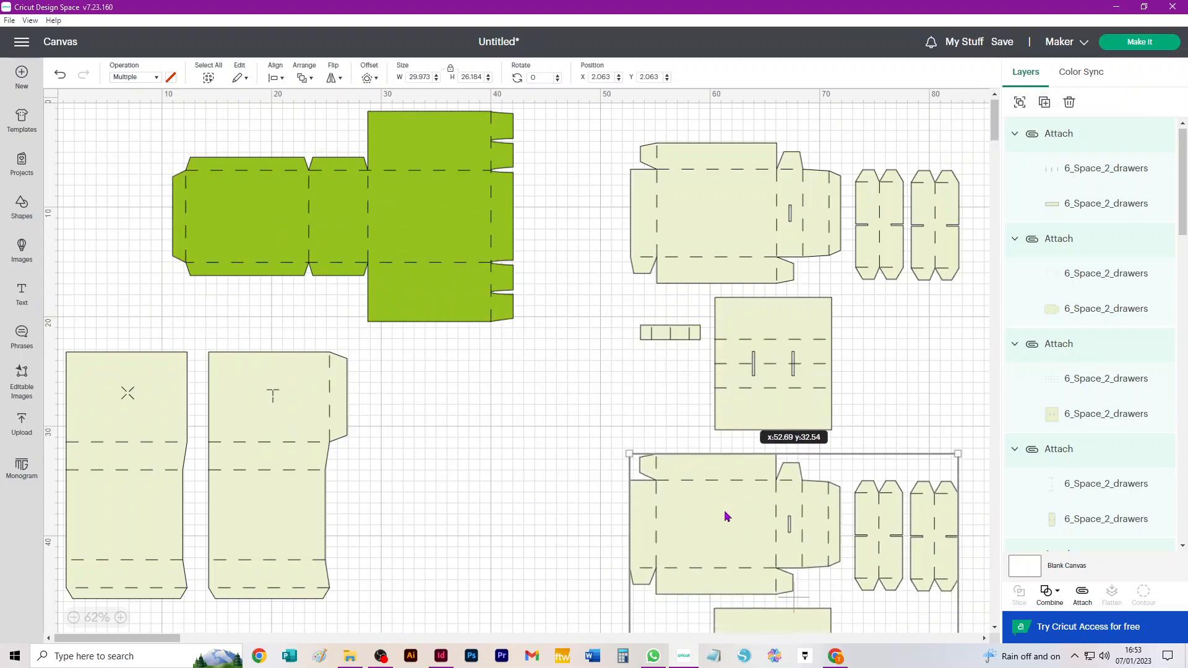
left_click(565, 488)
Attach the large panels with the T-shaped and X-shaped marks each to their own score lines
left_click_drag(370, 342, 428, 529)
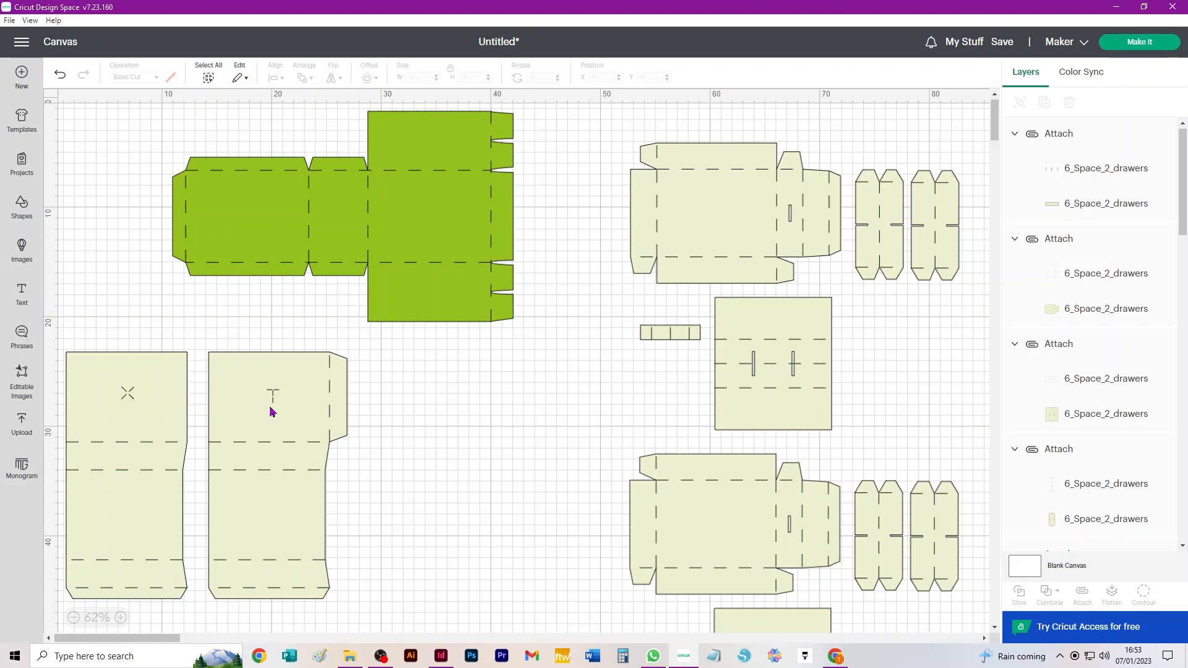
left_click_drag(368, 338, 192, 626)
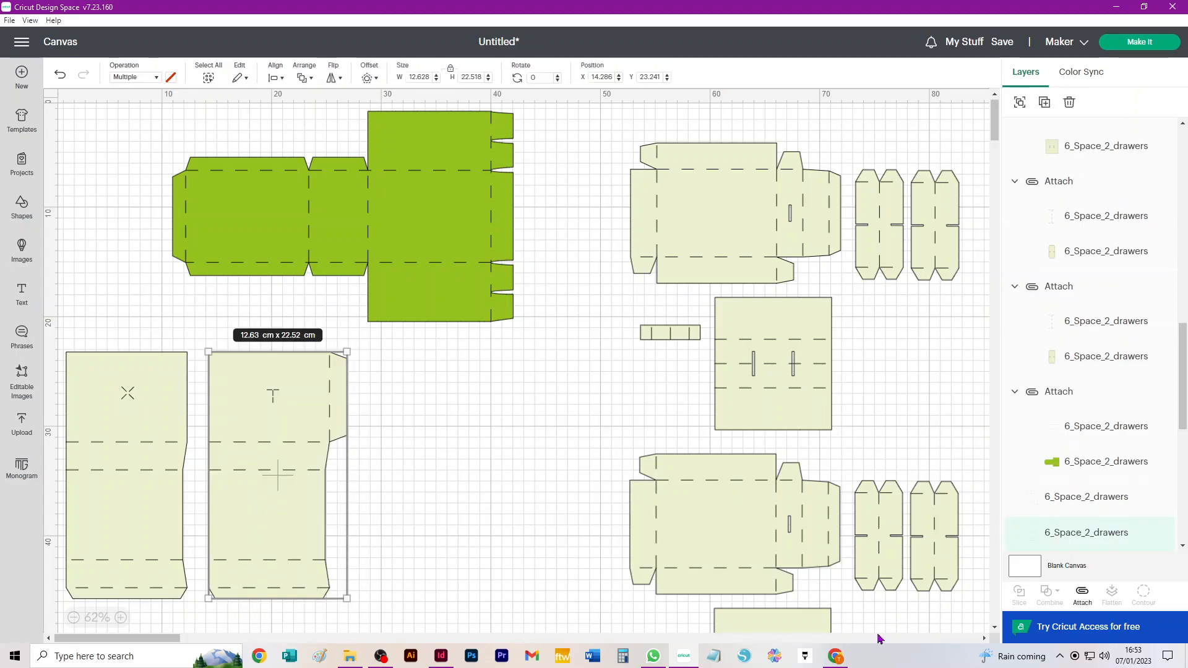
left_click(1083, 593)
left_click_drag(59, 328, 198, 624)
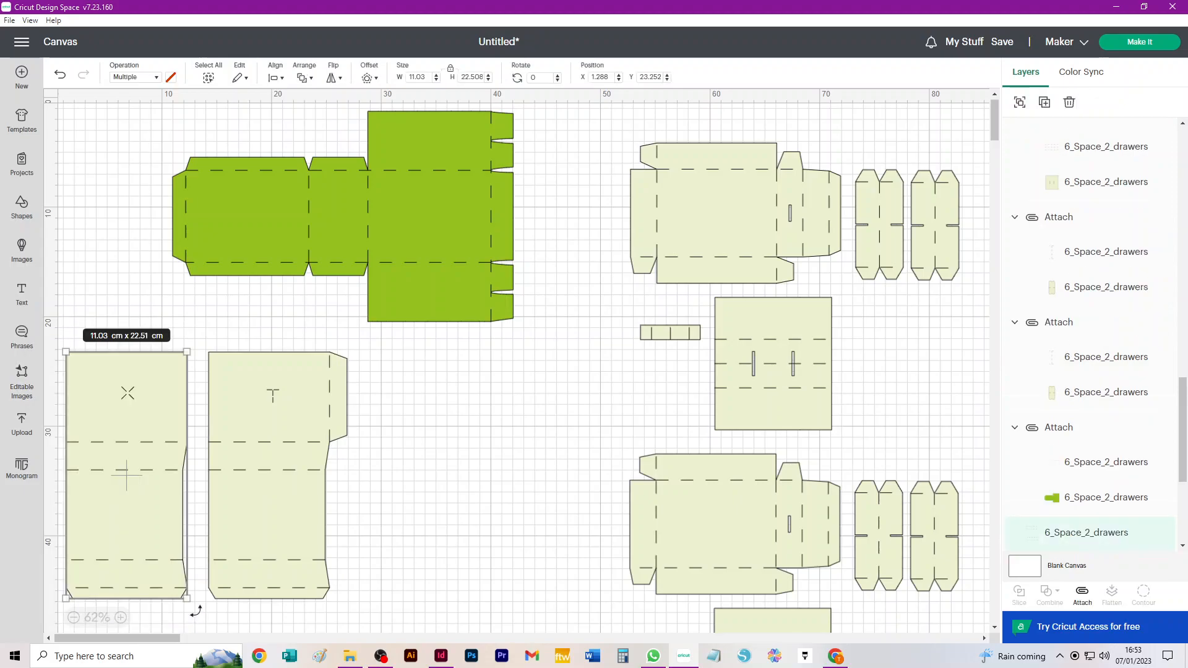
left_click(1082, 593)
left_click(461, 433)
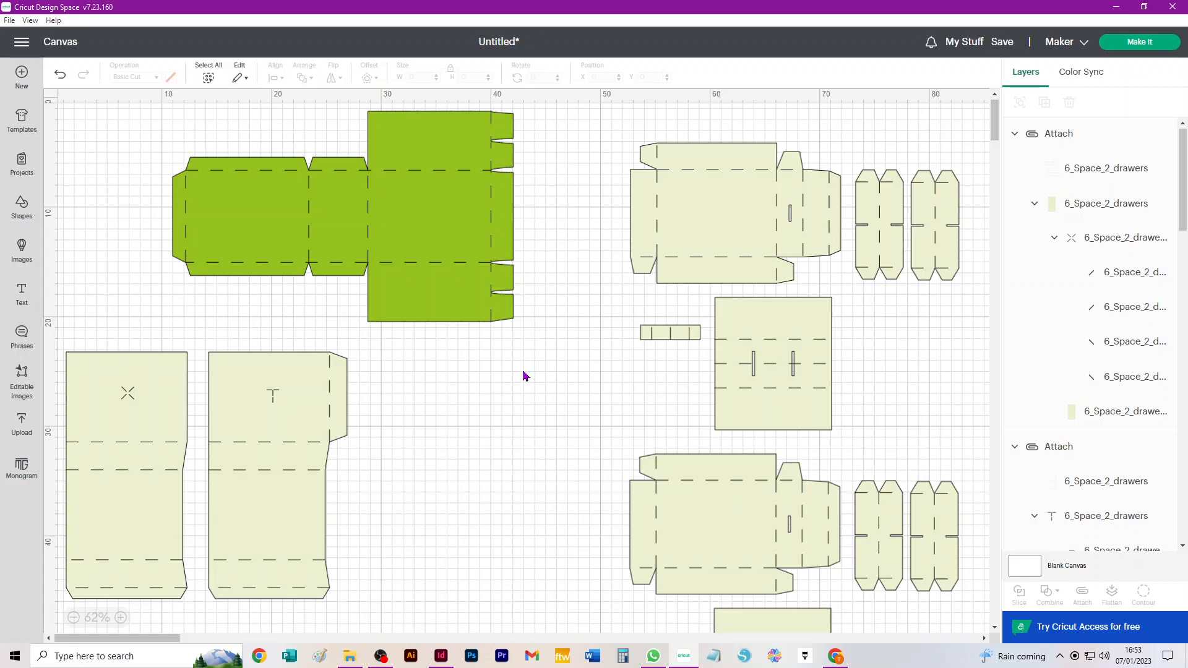
Move the upper set's slotted panel beside its dividers and the small strip up beneath the tray
scroll(531, 405, "down", 2)
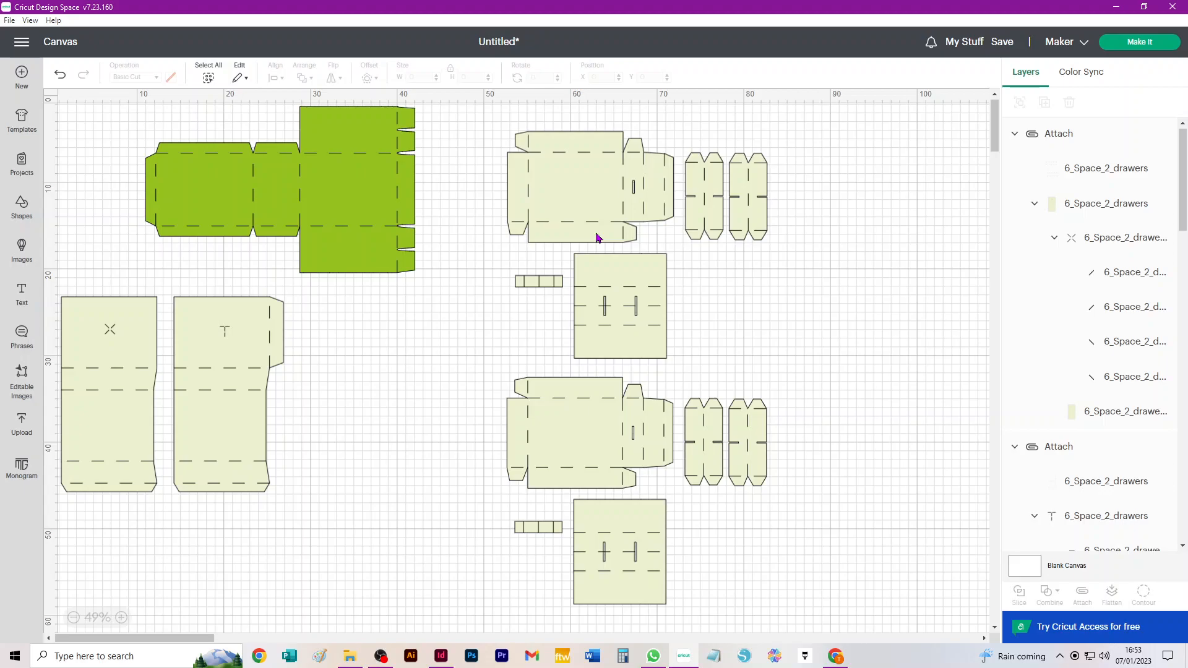
left_click(610, 281)
left_click(542, 283)
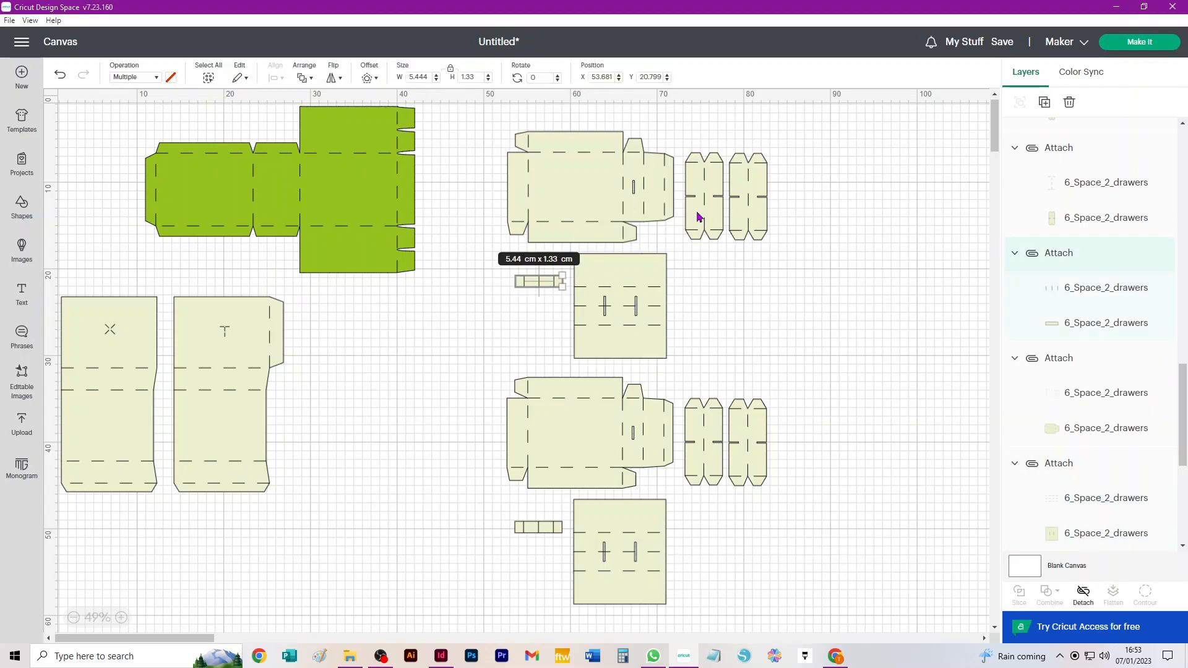
left_click_drag(607, 305, 806, 204)
left_click_drag(547, 287, 584, 260)
Shift the upper tray and strip away from the dividers, and delete that set's two dividers and slotted panel
left_click_drag(482, 148, 608, 281)
left_click_drag(603, 224, 567, 220)
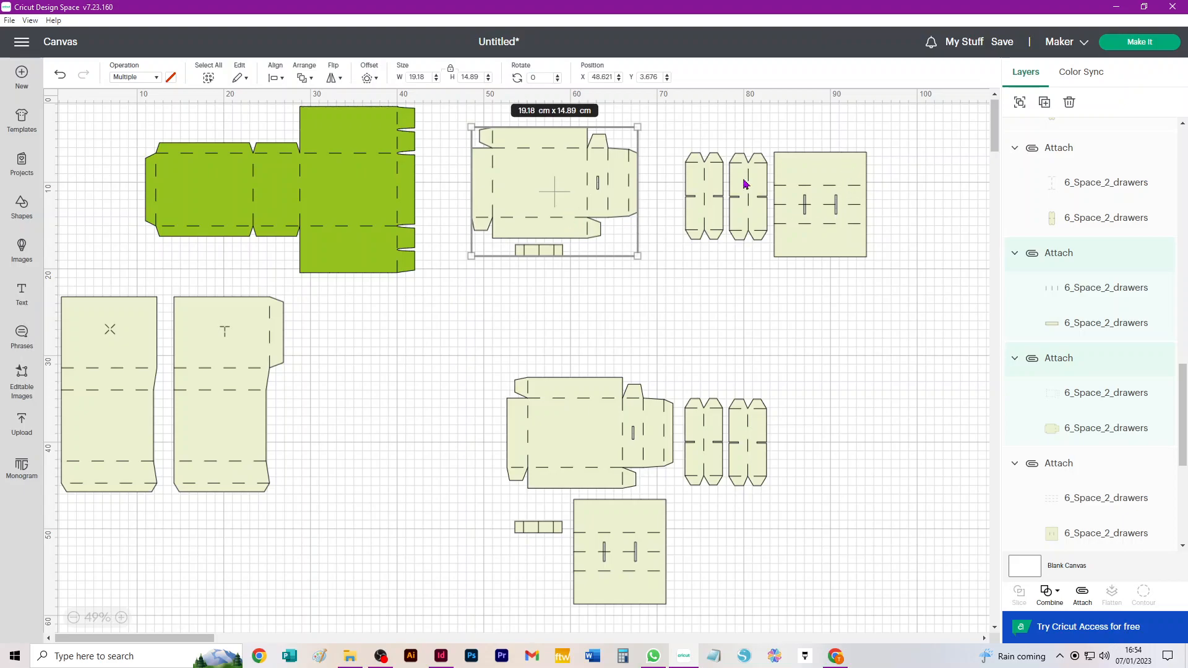
left_click_drag(900, 137, 674, 284)
key("Delete")
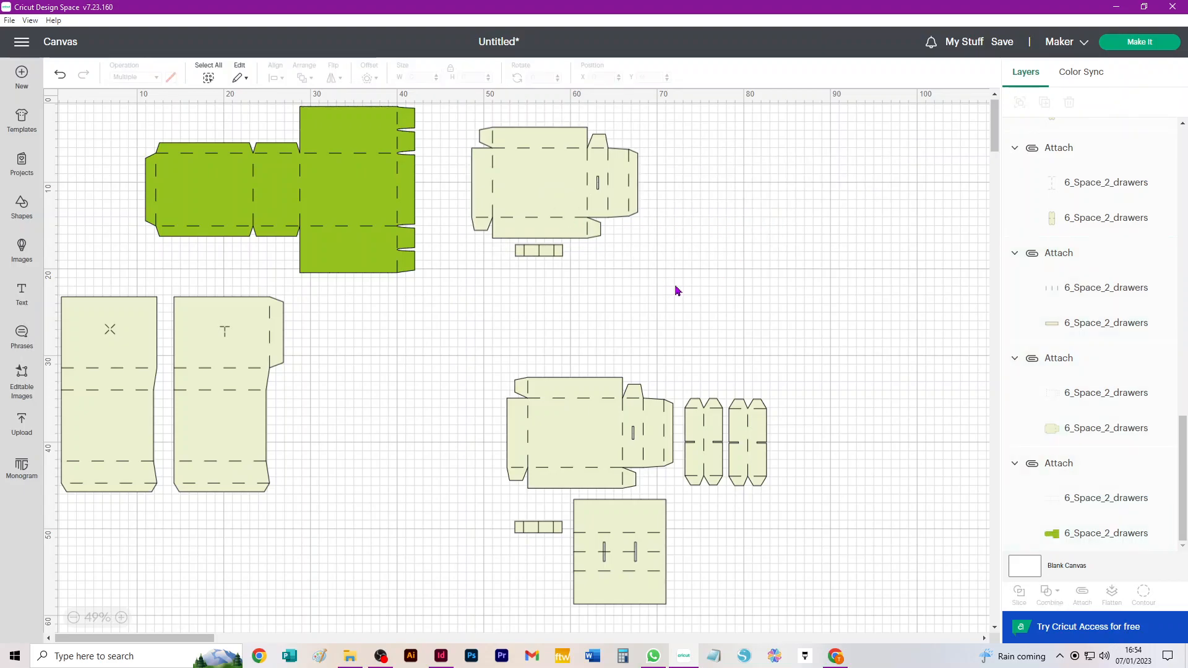
Undo the deletion of the upper set's dividers and slotted panel, and open the third mat in the cutting preview
key("ctrl+z")
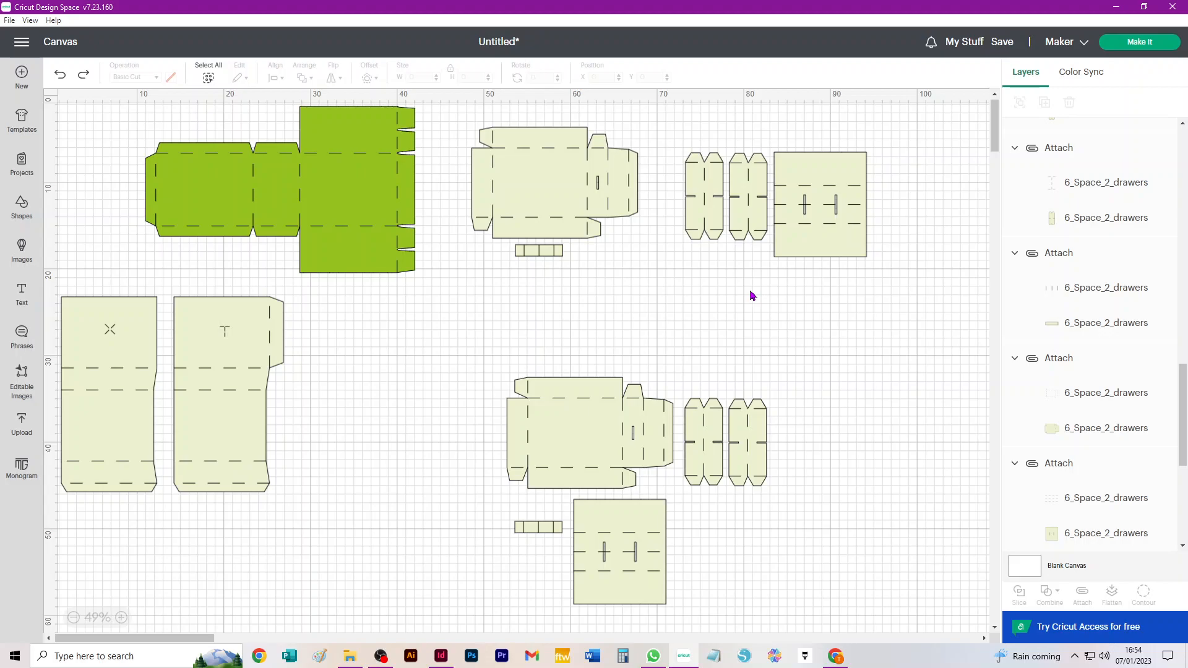
left_click(1139, 42)
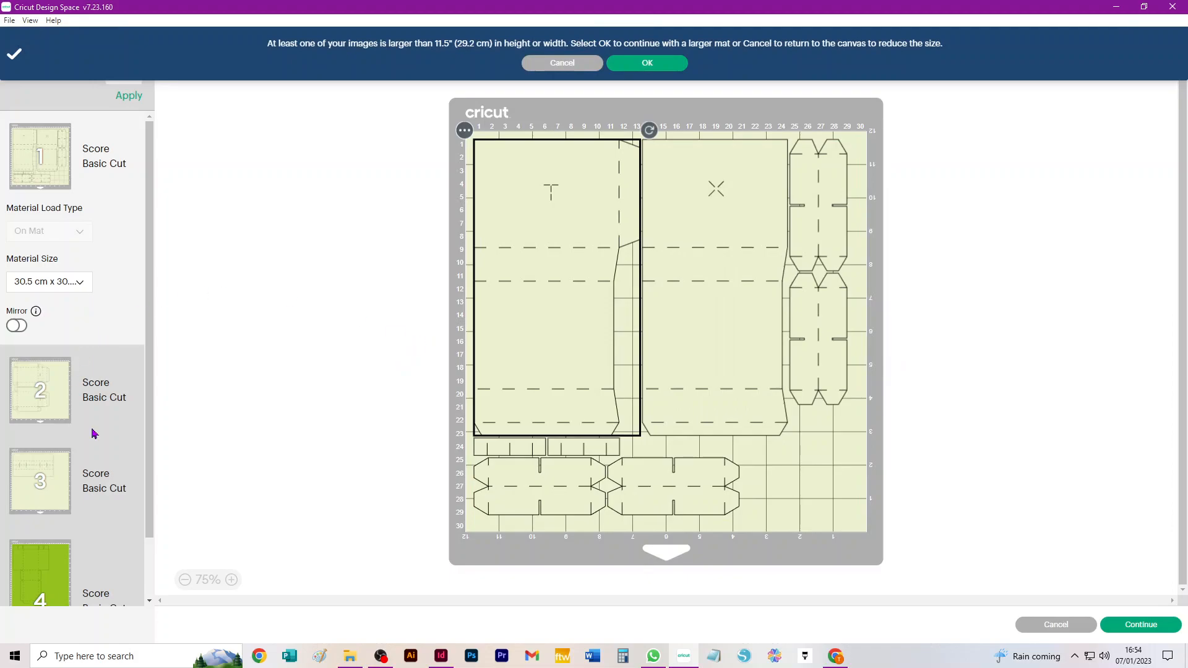
left_click(38, 501)
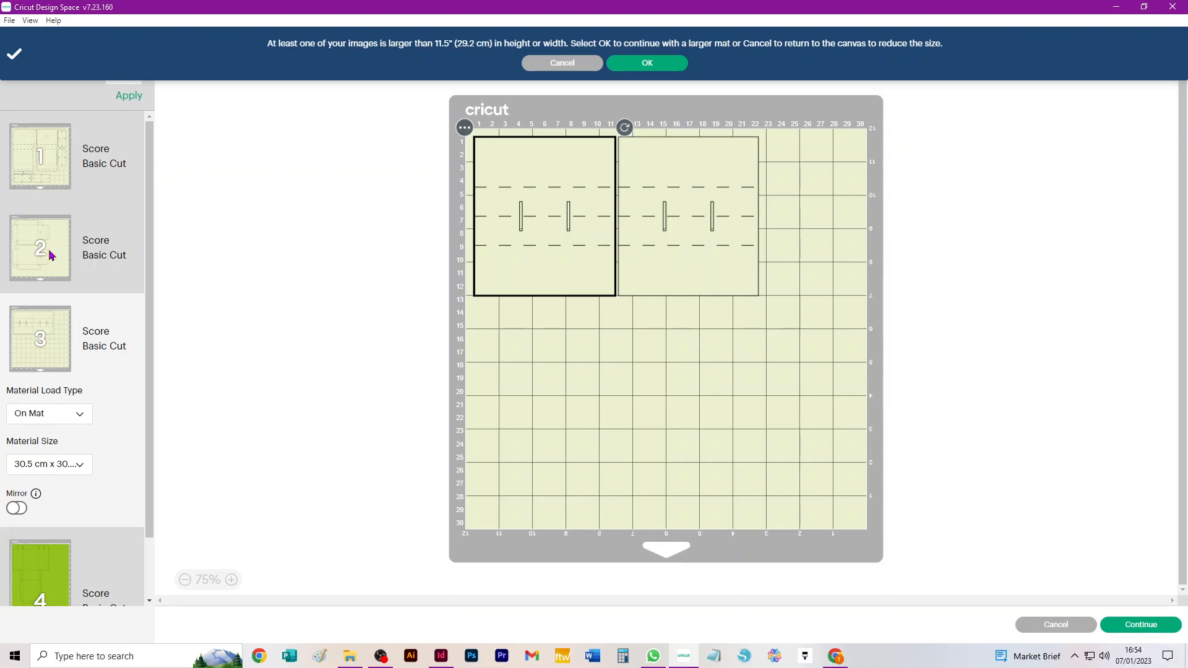
Set the mats' material size to 21 cm x 29.7 cm, inspect the green case's mat and return to the canvas
left_click(68, 474)
left_click(57, 539)
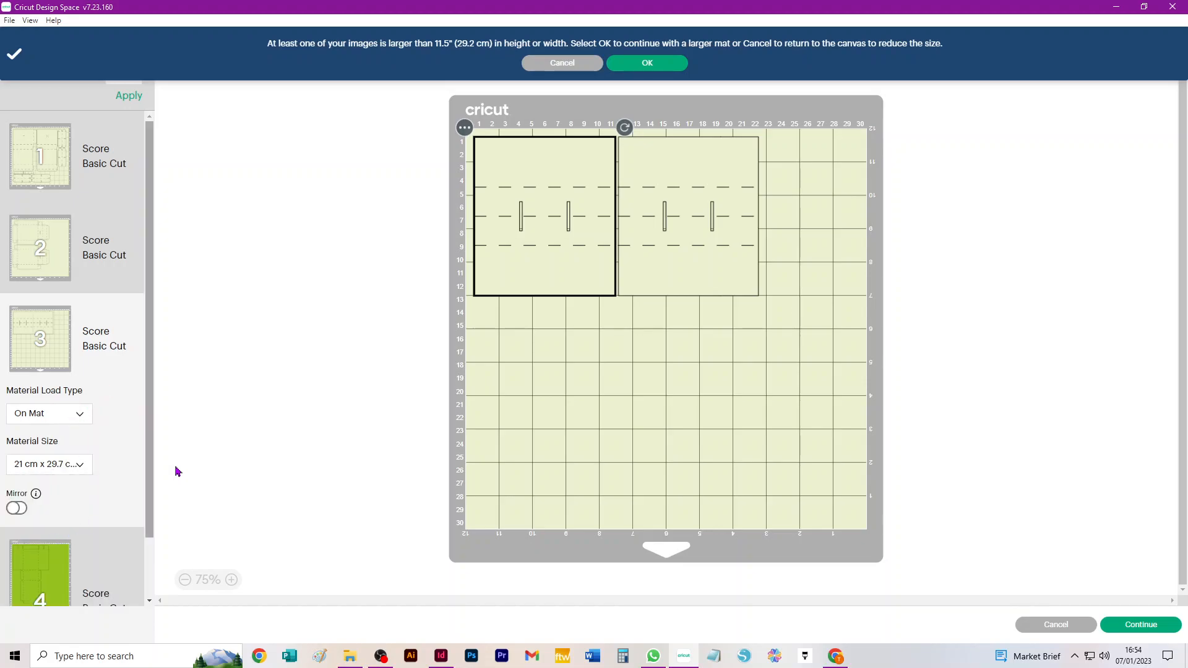
scroll(80, 307, "down", 3)
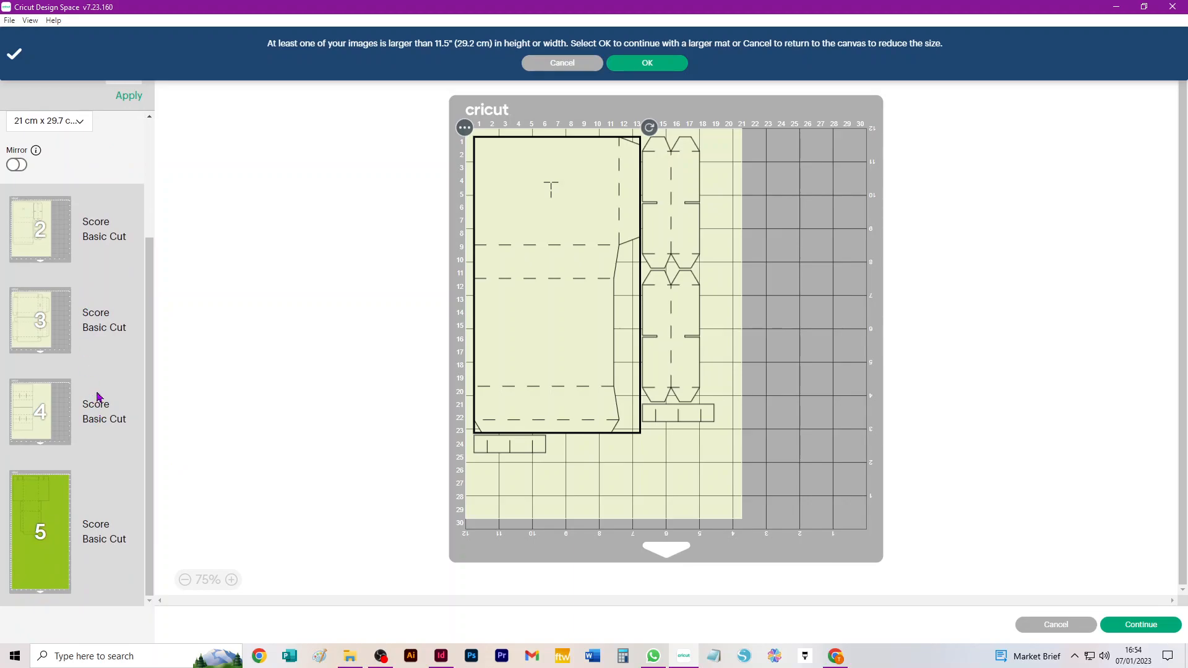
left_click(44, 547)
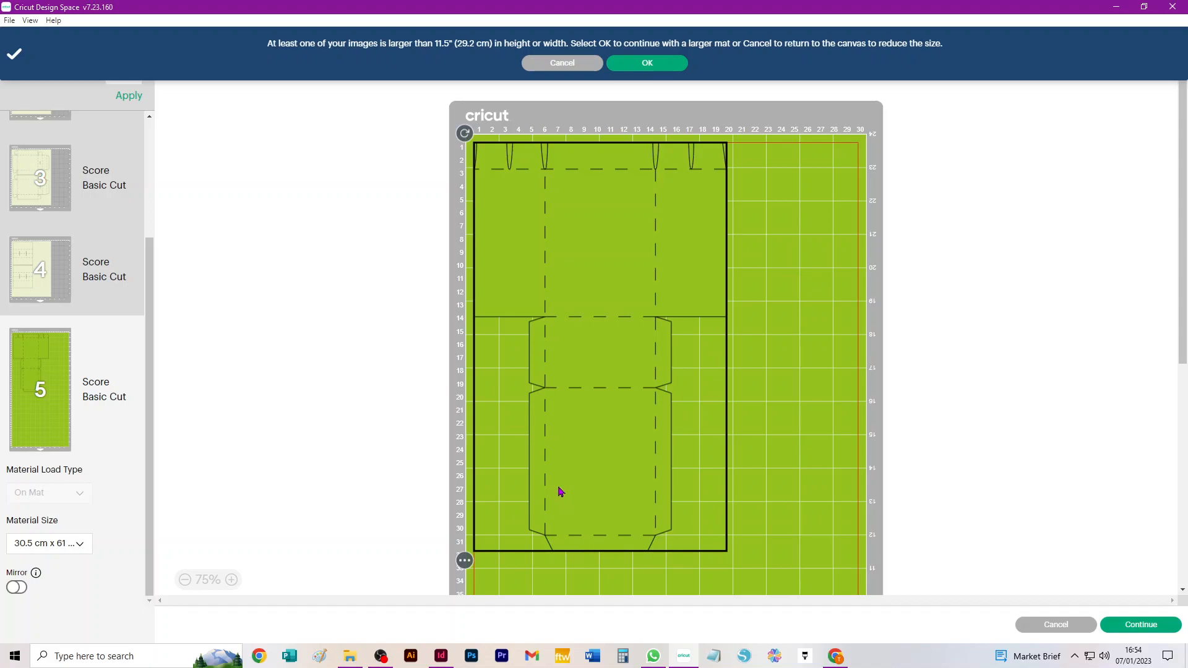
left_click(1076, 626)
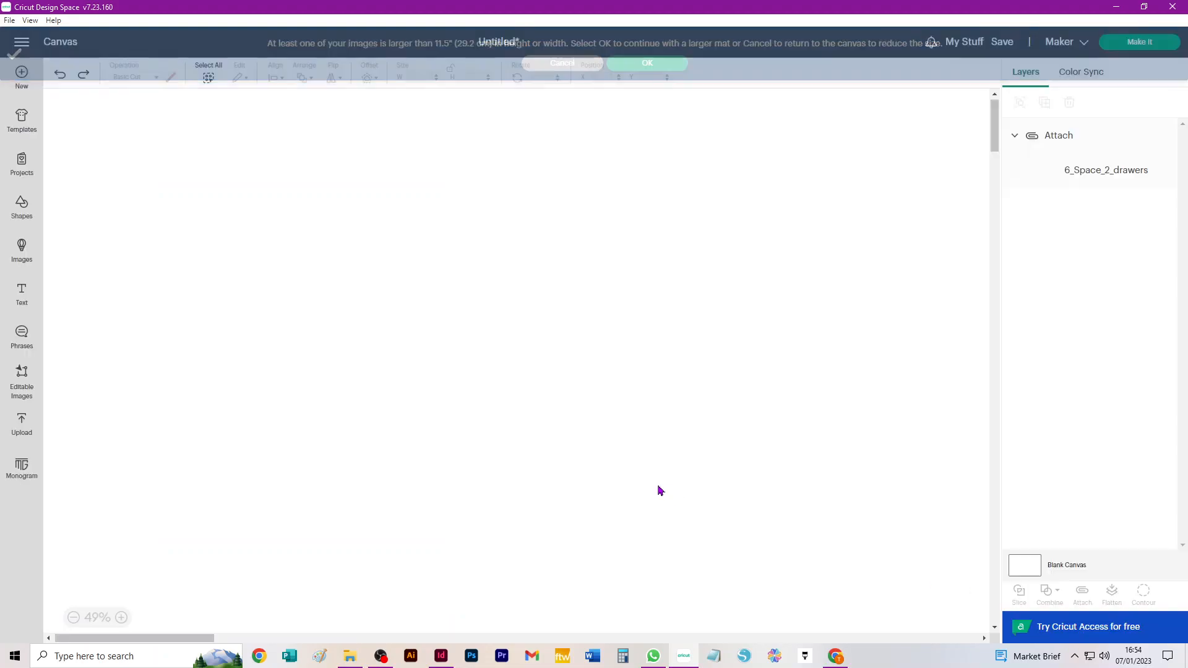
Clear all two-drawer pieces from the canvas and add the uploaded 6_Space_3_drawers template
key("ctrl+a")
key("ctrl+x")
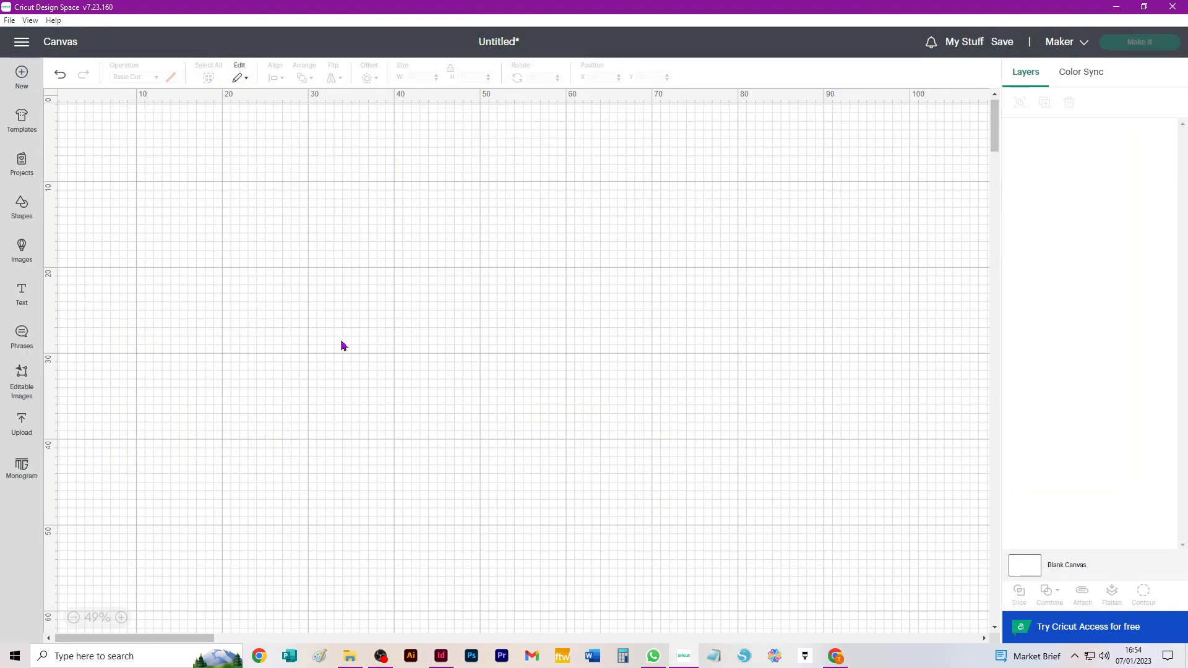
left_click(22, 424)
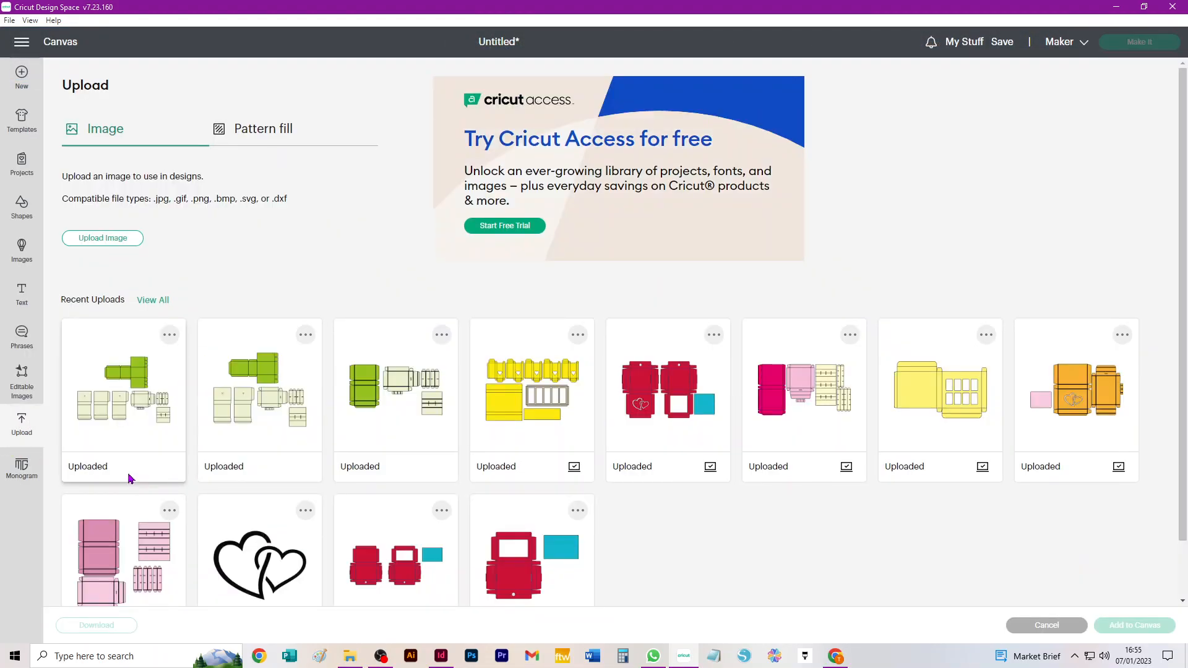
left_click(97, 395)
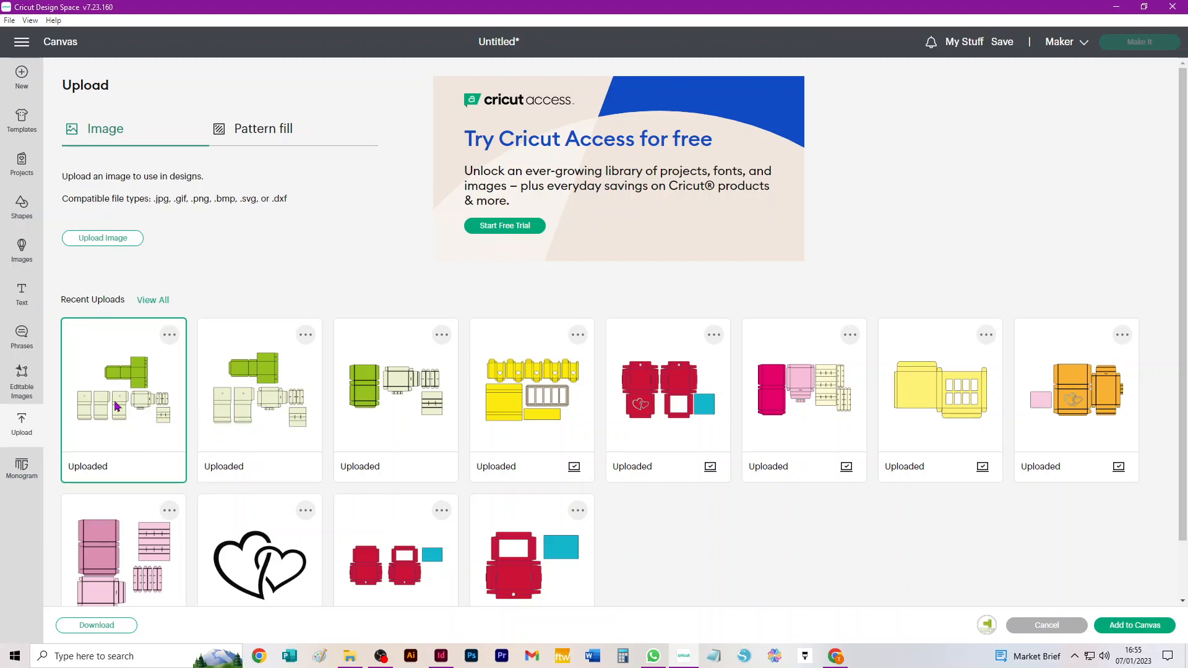
left_click(1140, 630)
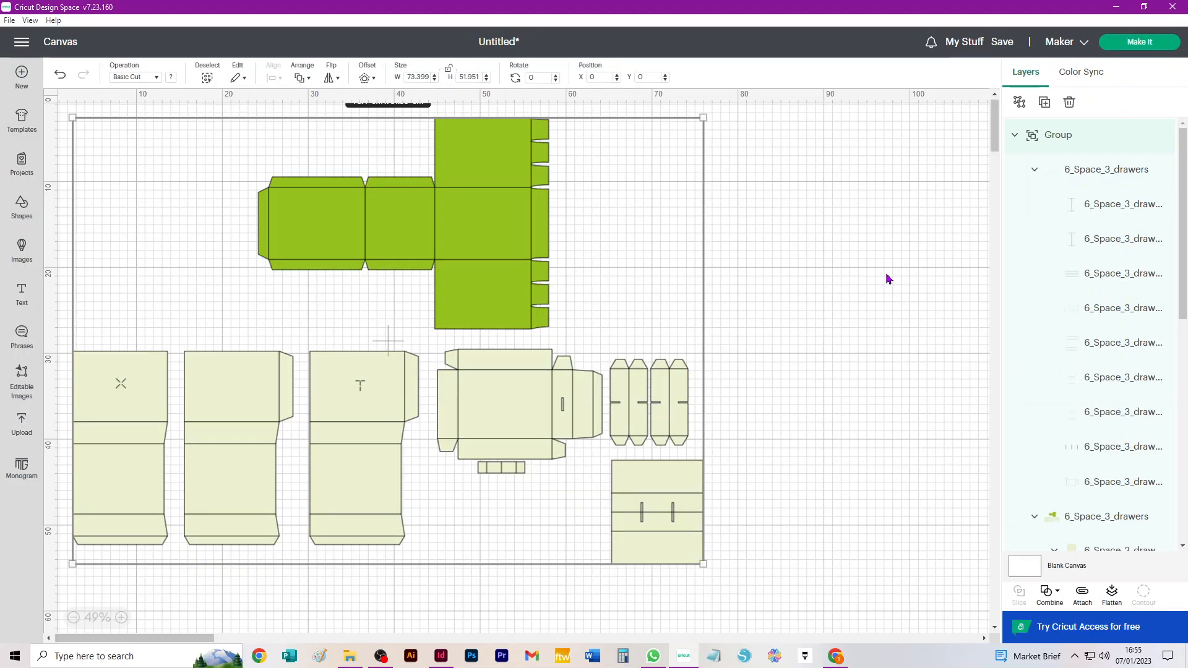
Set the operation of the three-drawer template's fold-line group to Score
left_click(1105, 171)
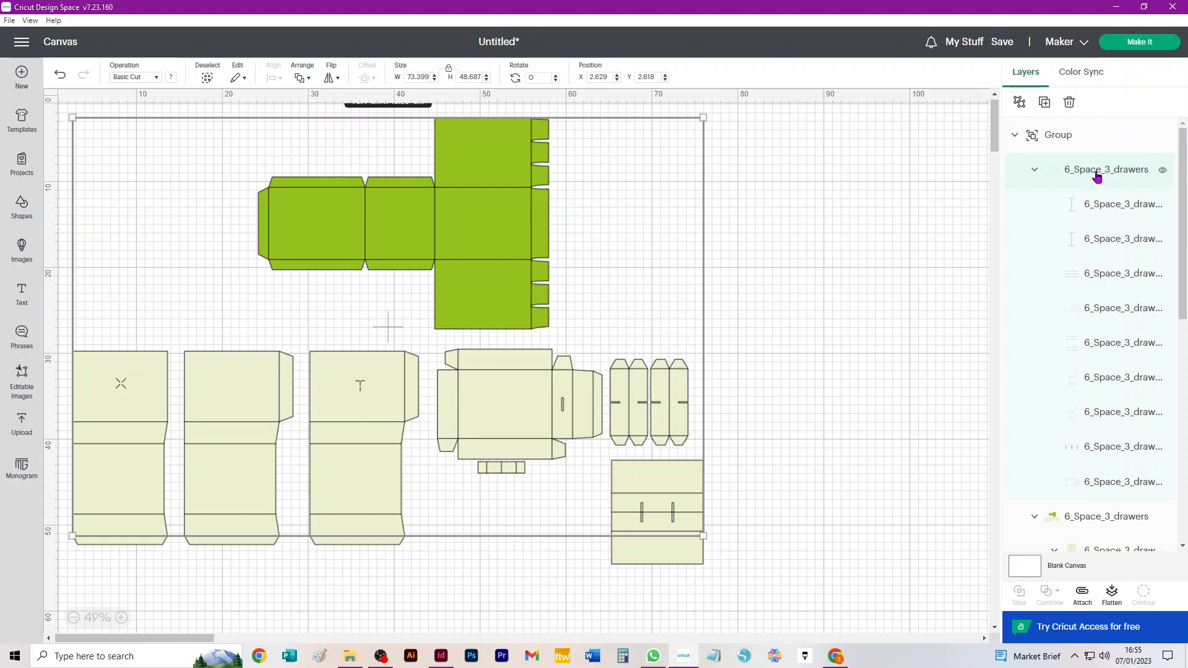
left_click(125, 78)
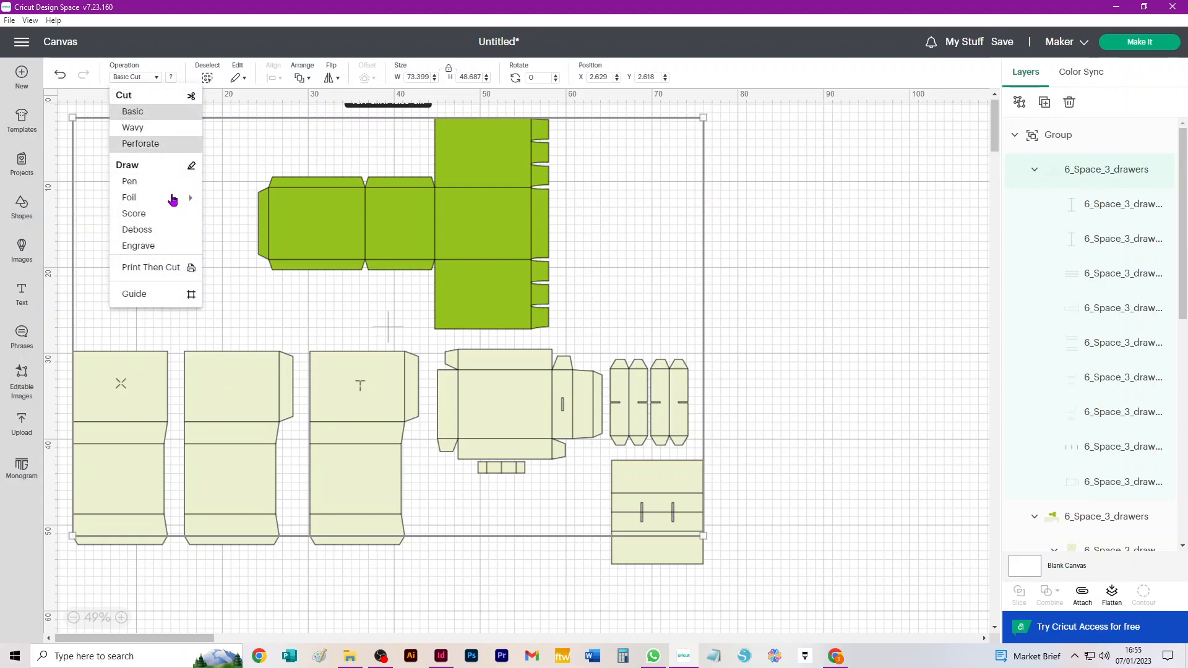
left_click(140, 217)
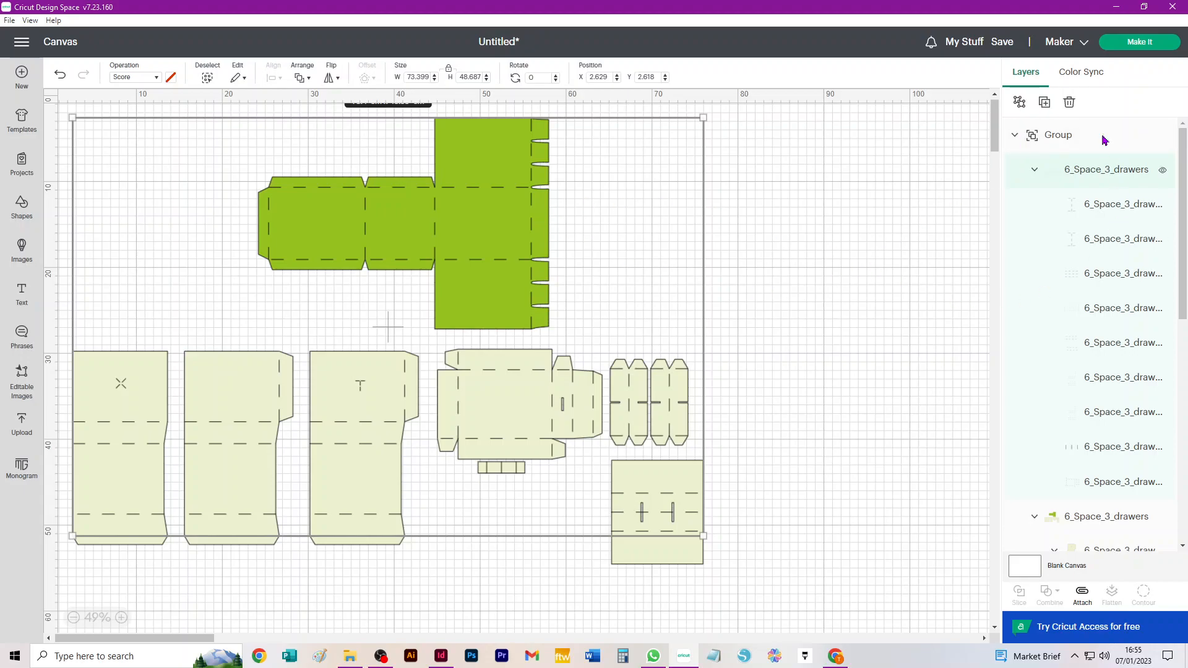
Ungroup the score lines, the cut pieces and the whole three-drawer template into separate layers
left_click(1020, 106)
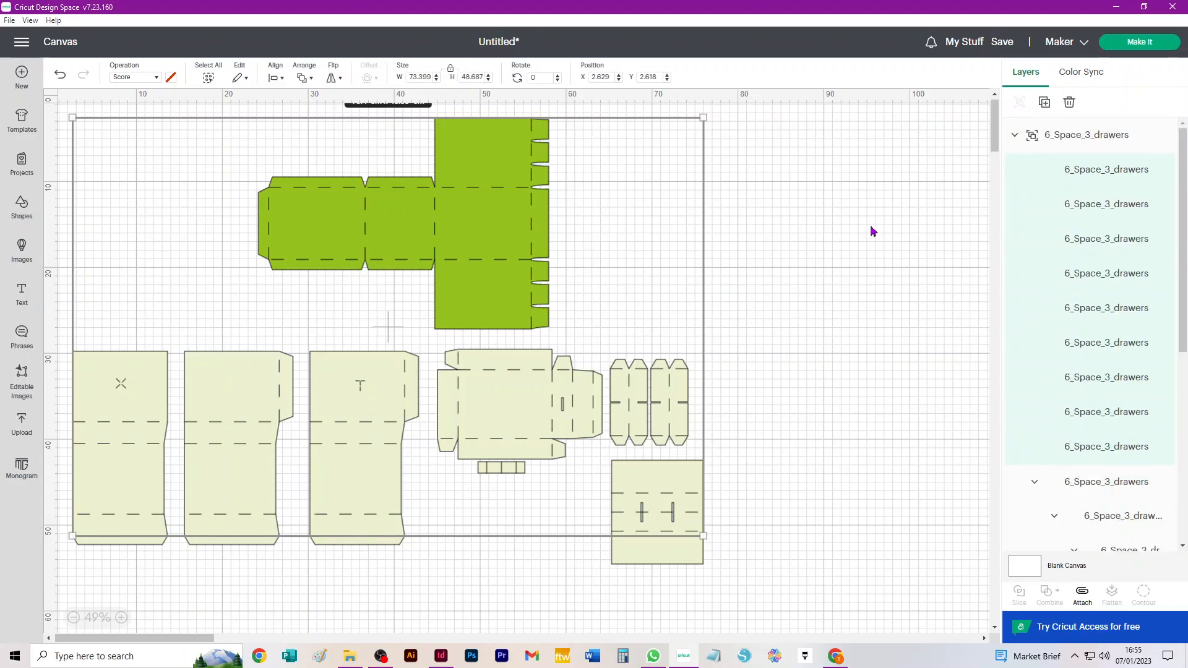
left_click(1103, 488)
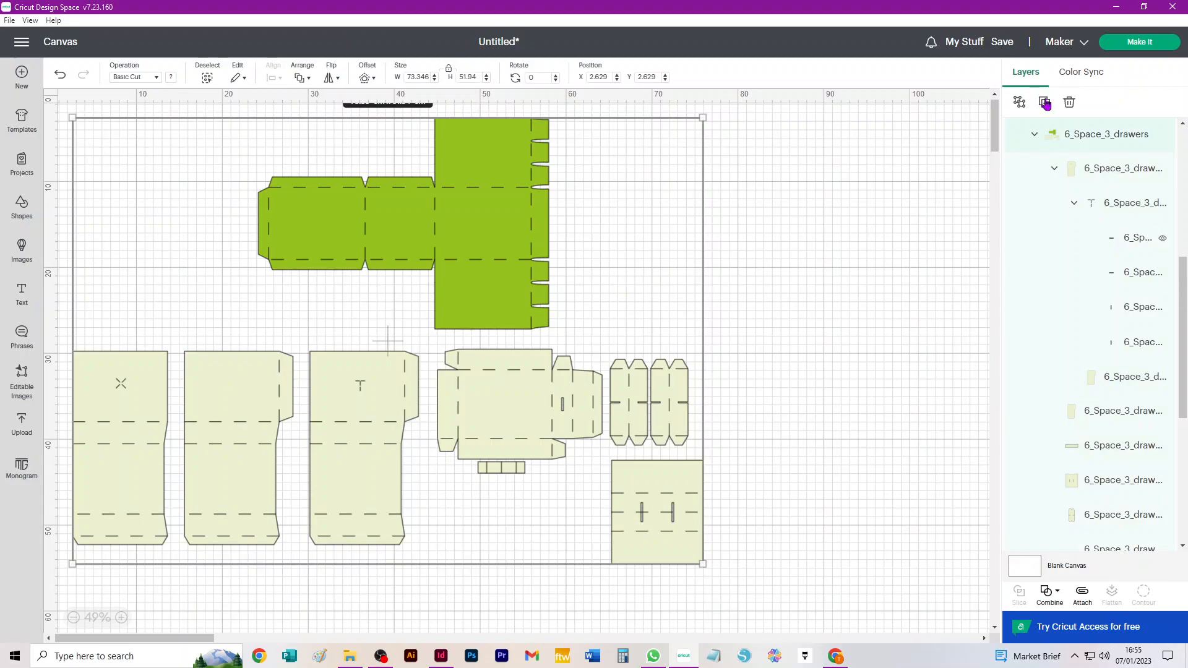
left_click(1019, 108)
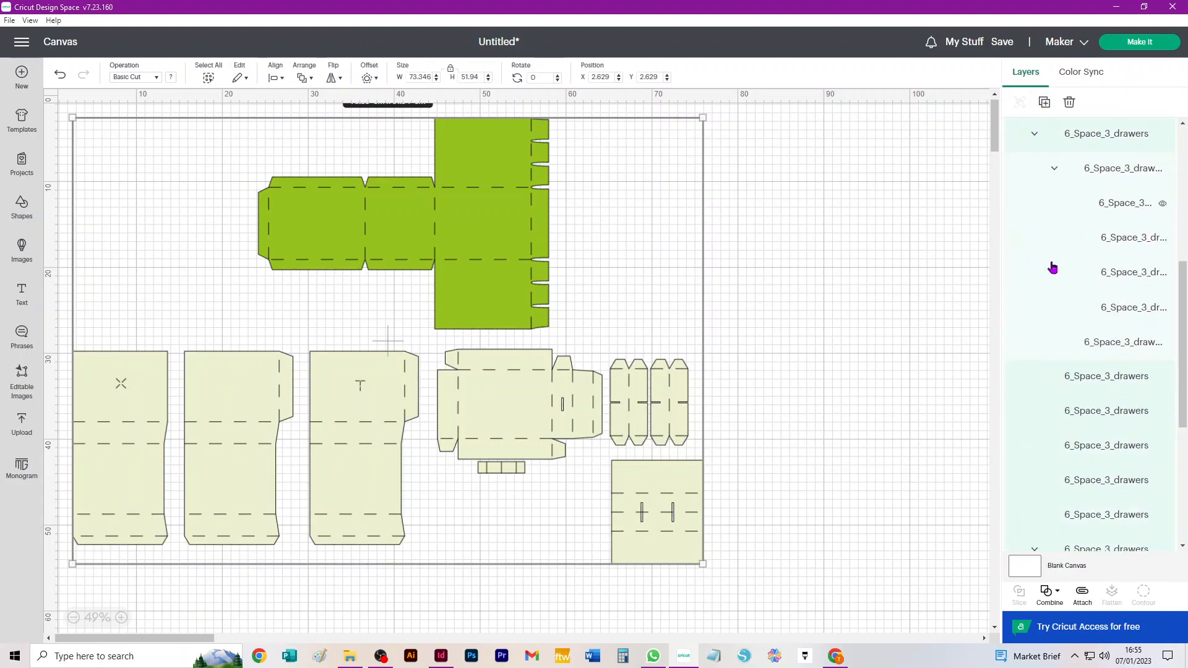
left_click(1058, 135)
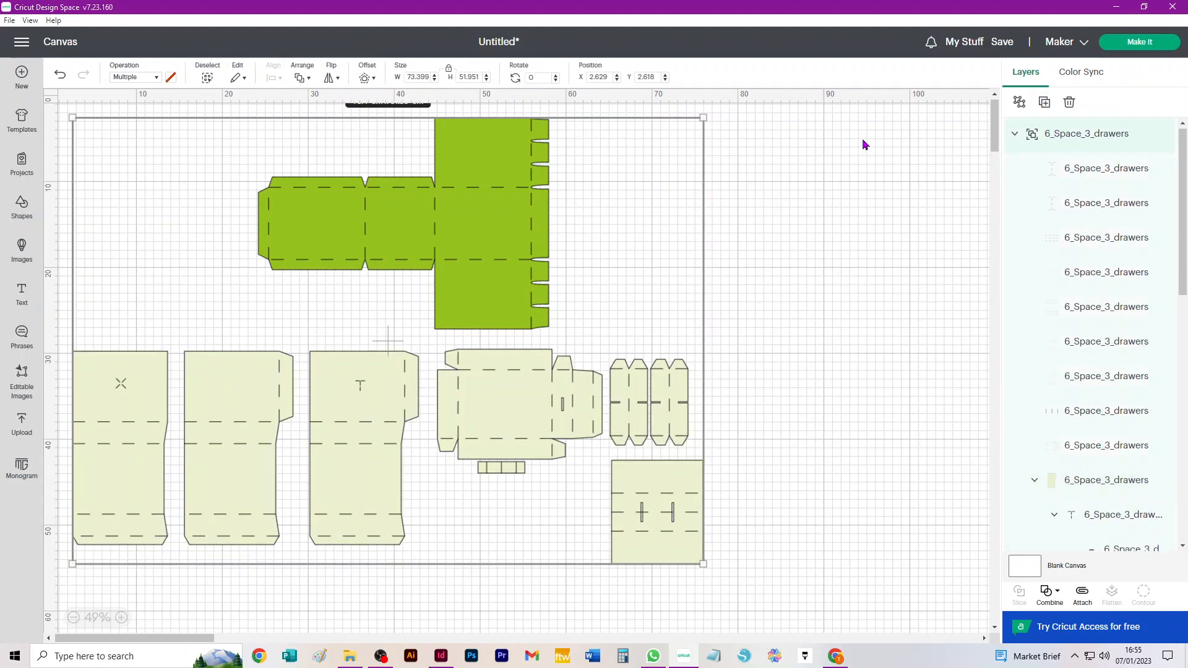
left_click(1019, 103)
left_click(867, 196)
Attach the green case to its score lines
left_click_drag(793, 139, 225, 312)
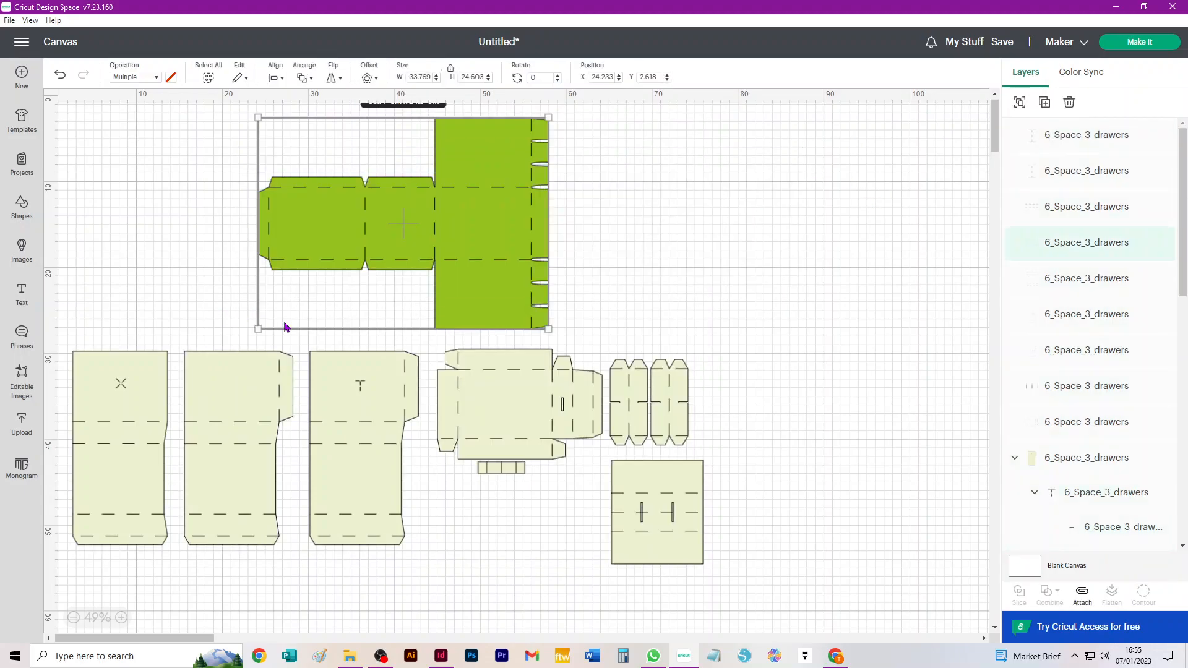
left_click(1082, 592)
left_click(870, 311)
Attach each of the two narrow dividers to its own score lines and move both to the empty area beyond the tray
left_click_drag(747, 320, 649, 460)
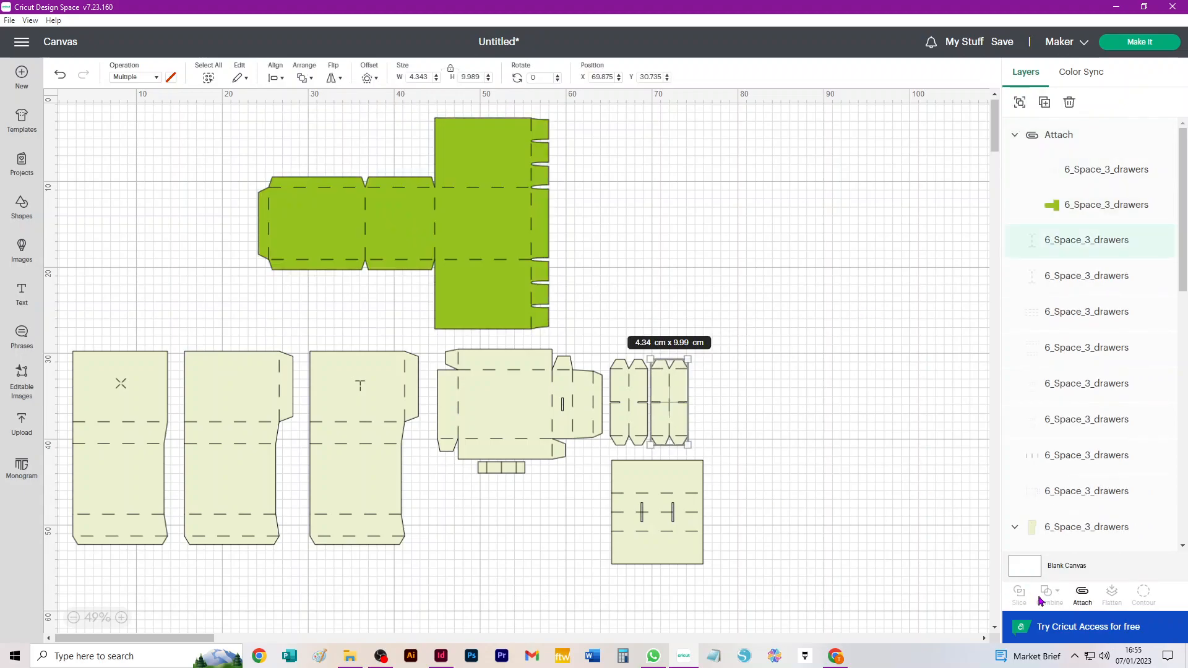
left_click(1082, 593)
left_click_drag(678, 388, 908, 202)
left_click_drag(729, 317, 610, 450)
left_click(1082, 592)
left_click_drag(644, 406, 855, 238)
Attach the slotted panel to its score lines and place it below the two dividers
left_click_drag(781, 398, 607, 584)
left_click(1082, 593)
left_click_drag(632, 520, 859, 337)
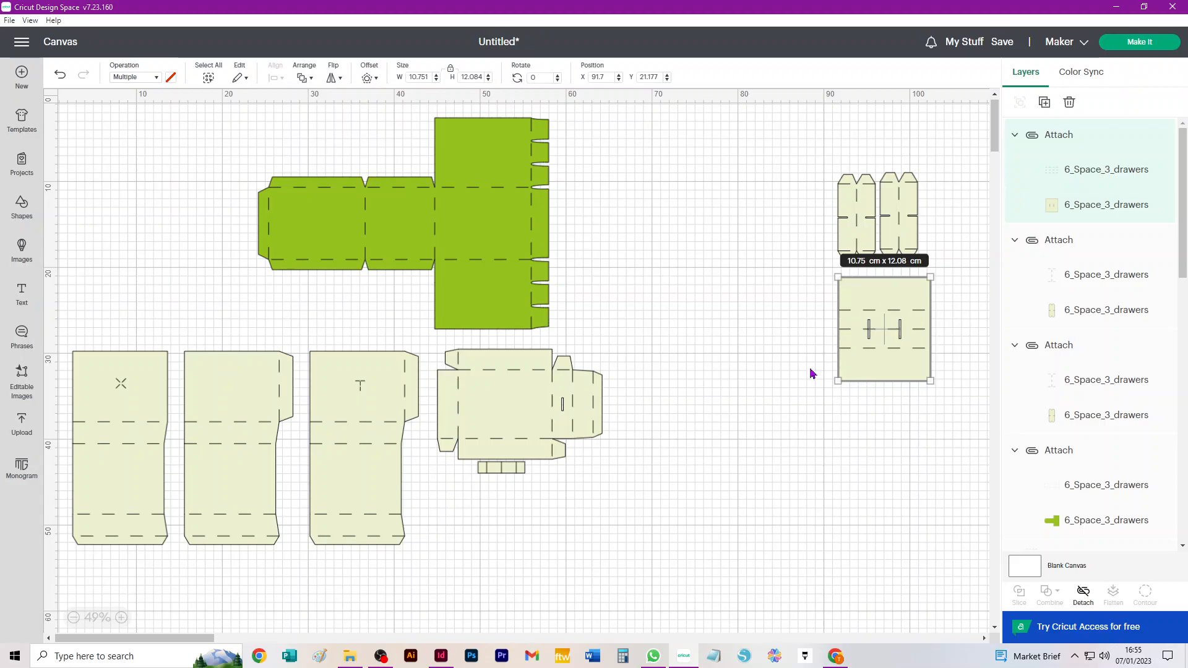
Attach the drawer tray and the small strip each to their score lines, and move them between the green case and the dividers
left_click_drag(658, 354, 436, 448)
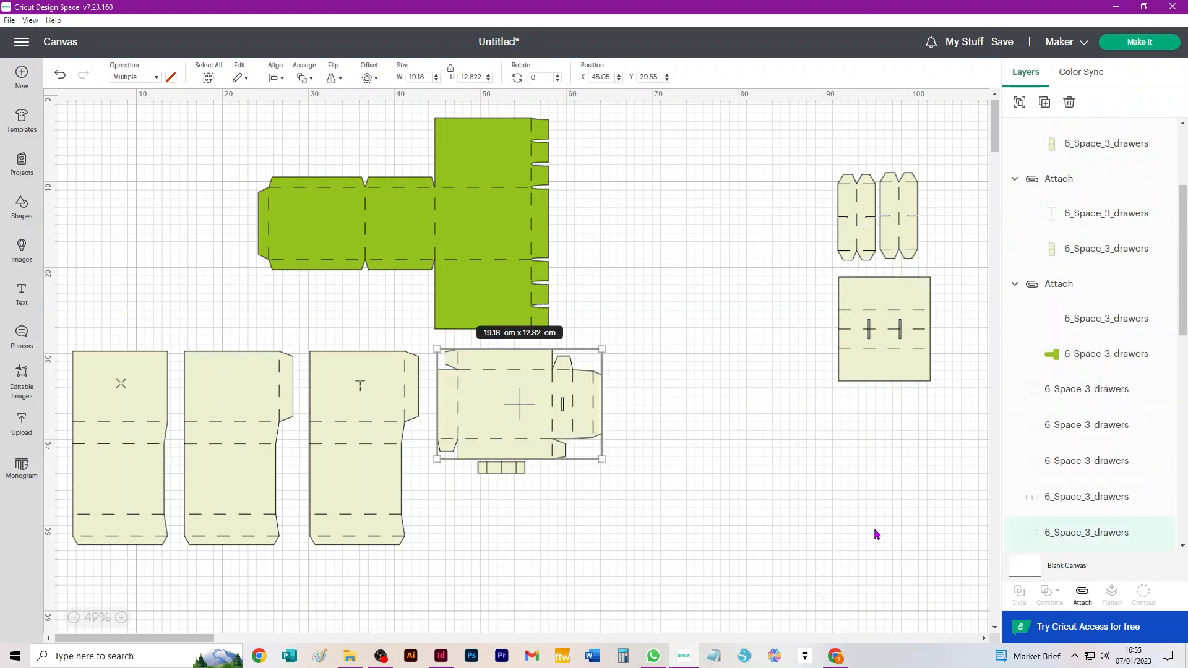
left_click_drag(495, 422, 672, 234)
left_click_drag(546, 419, 686, 305)
left_click(1082, 593)
Attach the T-marked, plain and X-marked large panels each to their own score lines
left_click_drag(450, 348, 301, 575)
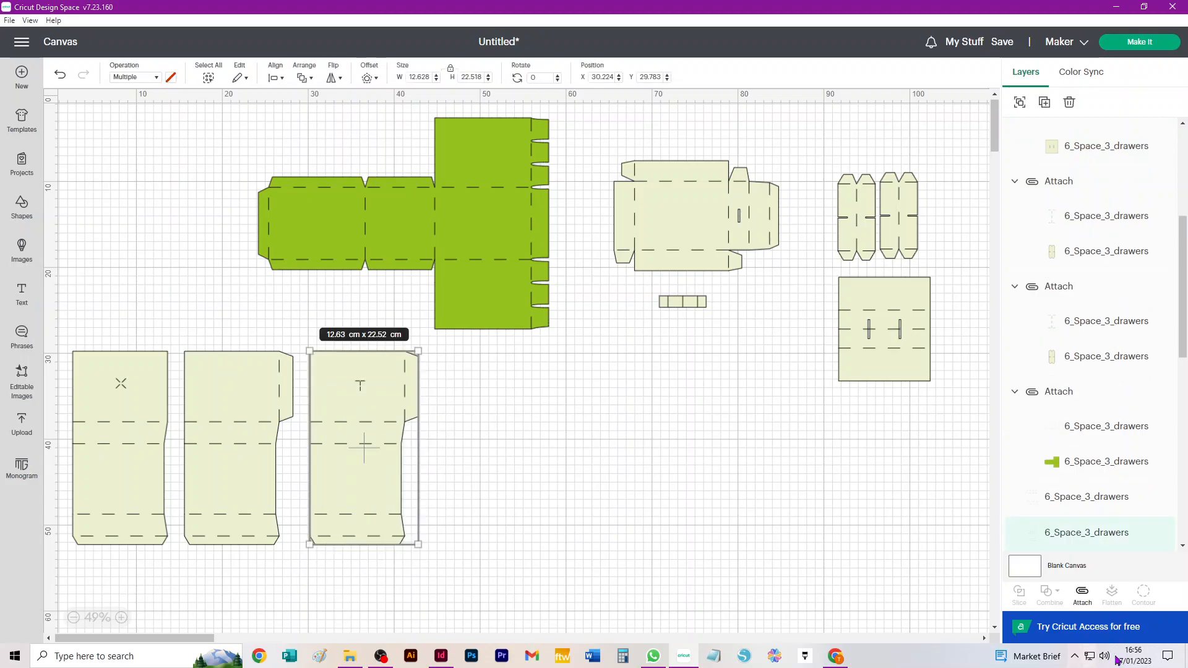
left_click_drag(197, 334, 294, 572)
left_click(1082, 599)
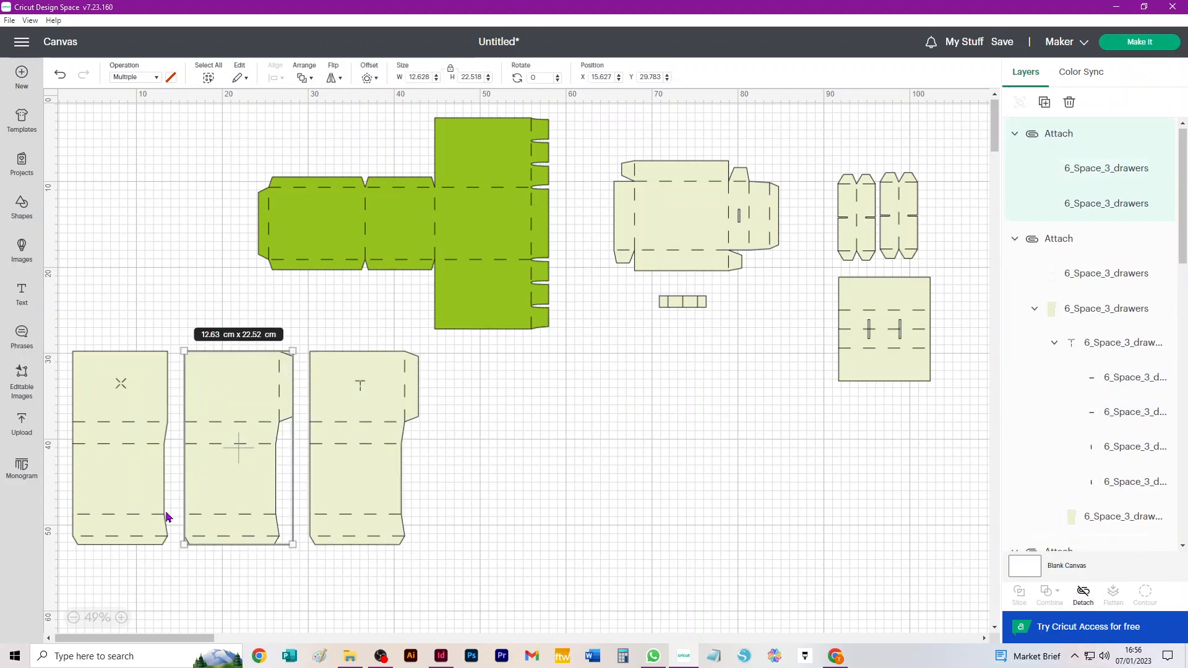
left_click_drag(66, 323, 176, 569)
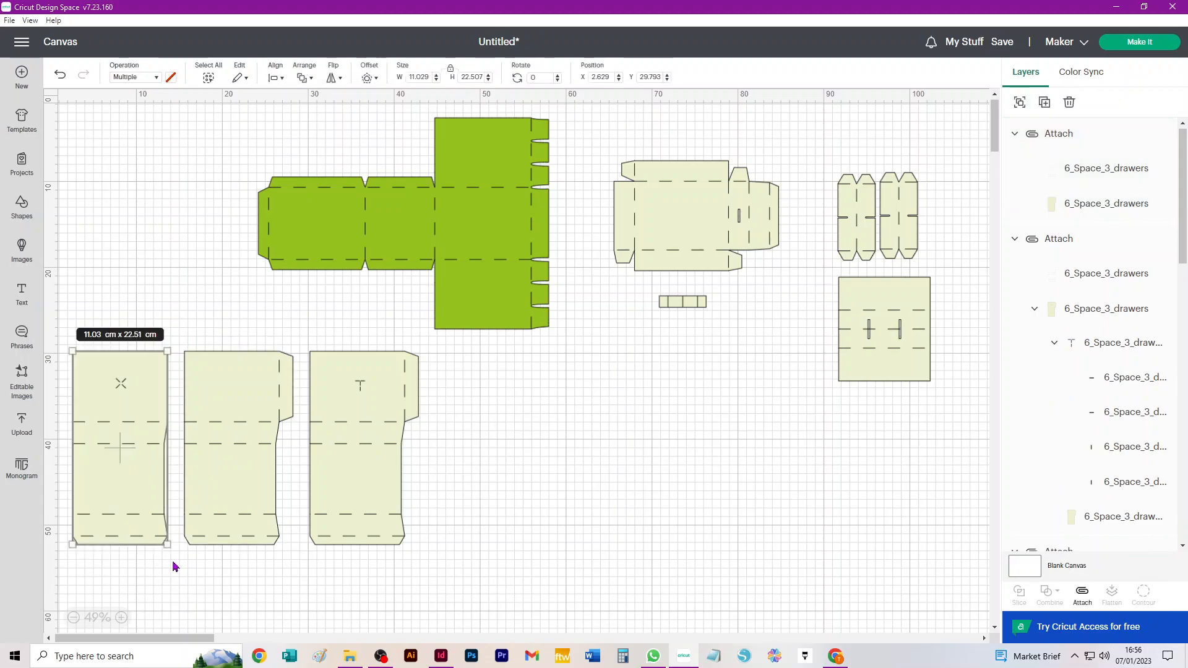
left_click(1083, 592)
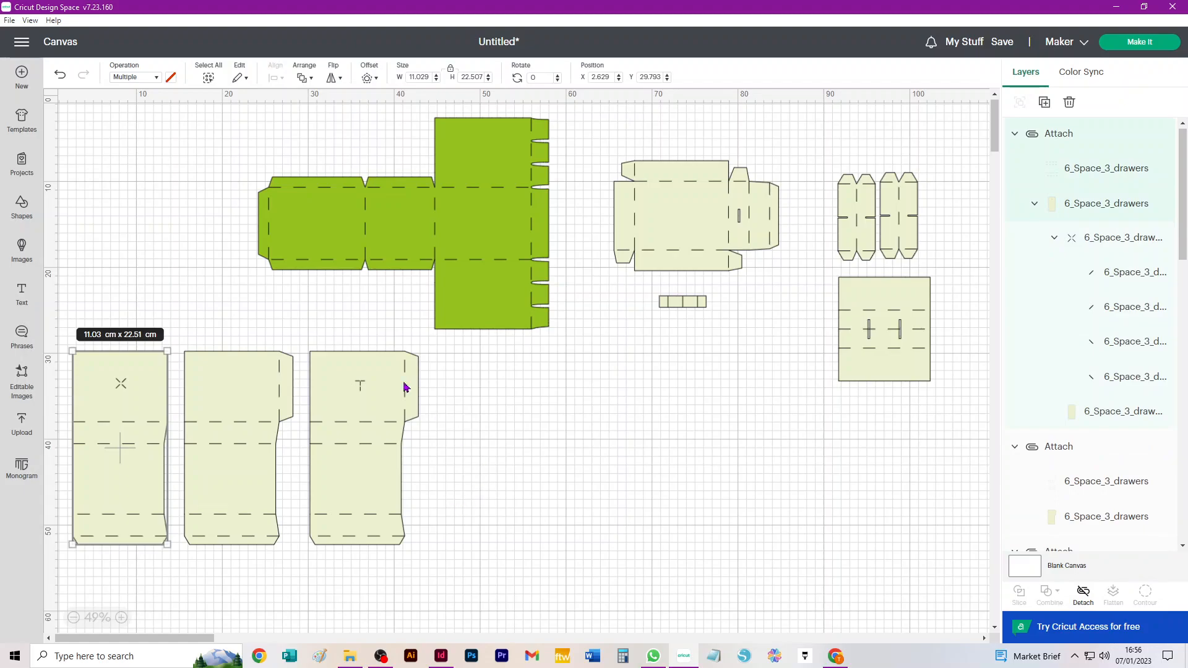
left_click(367, 397)
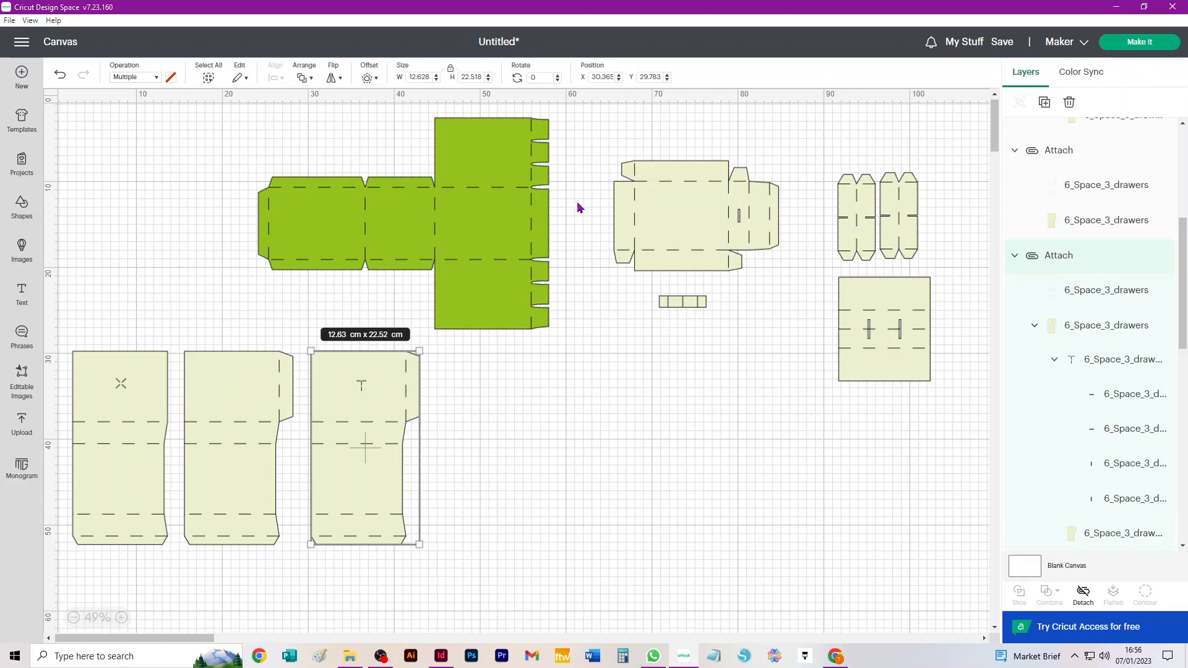
Duplicate the set of tray, strip, dividers and slotted panel twice, placing one copy below the original and the other below the large panels
left_click_drag(589, 138, 965, 480)
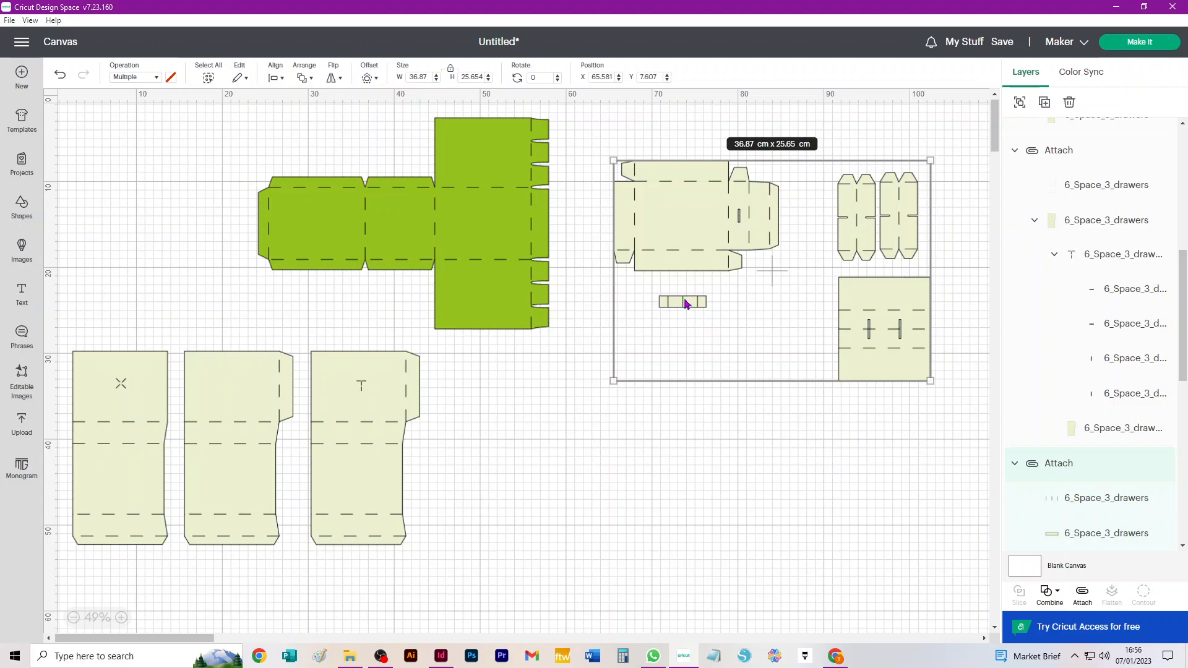
key("ctrl+v")
left_click_drag(206, 236, 703, 464)
scroll(711, 433, "down", 1)
scroll(715, 423, "down", 2)
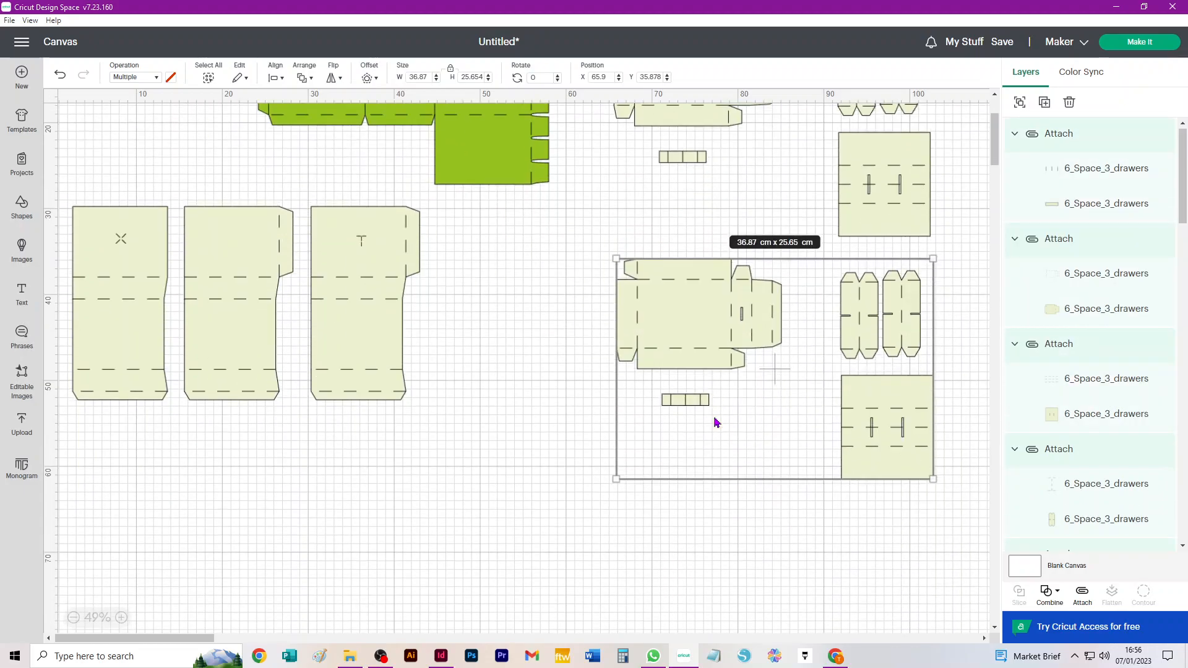
key("ctrl+v")
left_click_drag(165, 193, 442, 501)
left_click(779, 489)
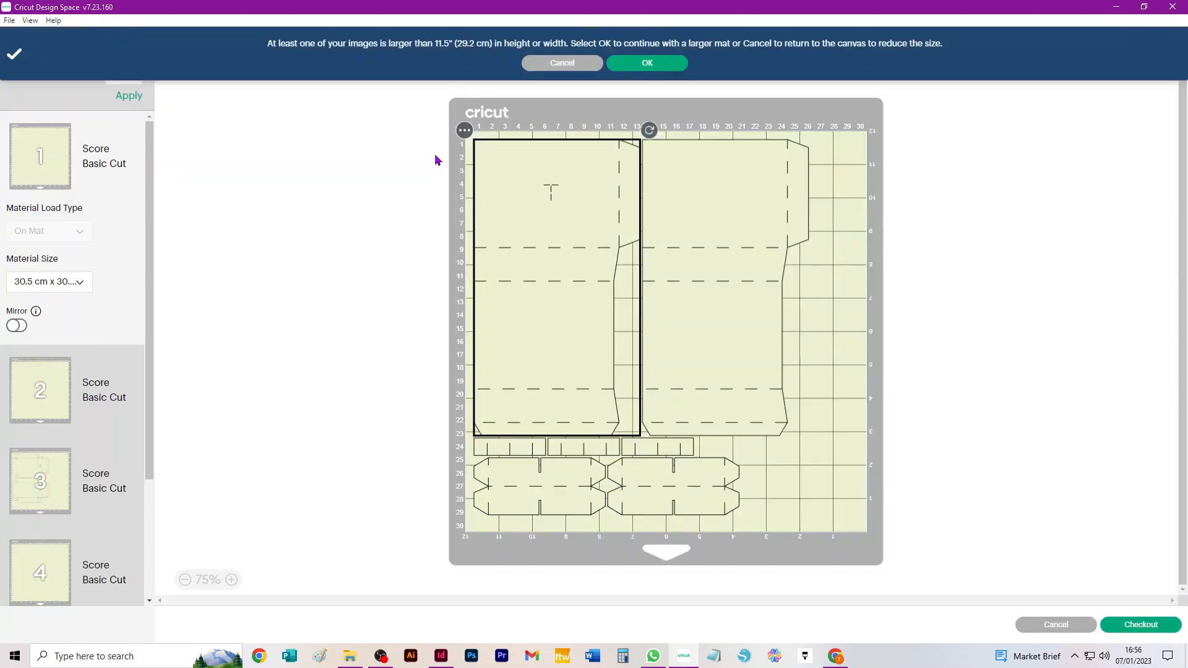
Set the cream mats' material size to 21 cm x 29.7 cm and view the green case's mat
left_click(39, 283)
left_click(70, 321)
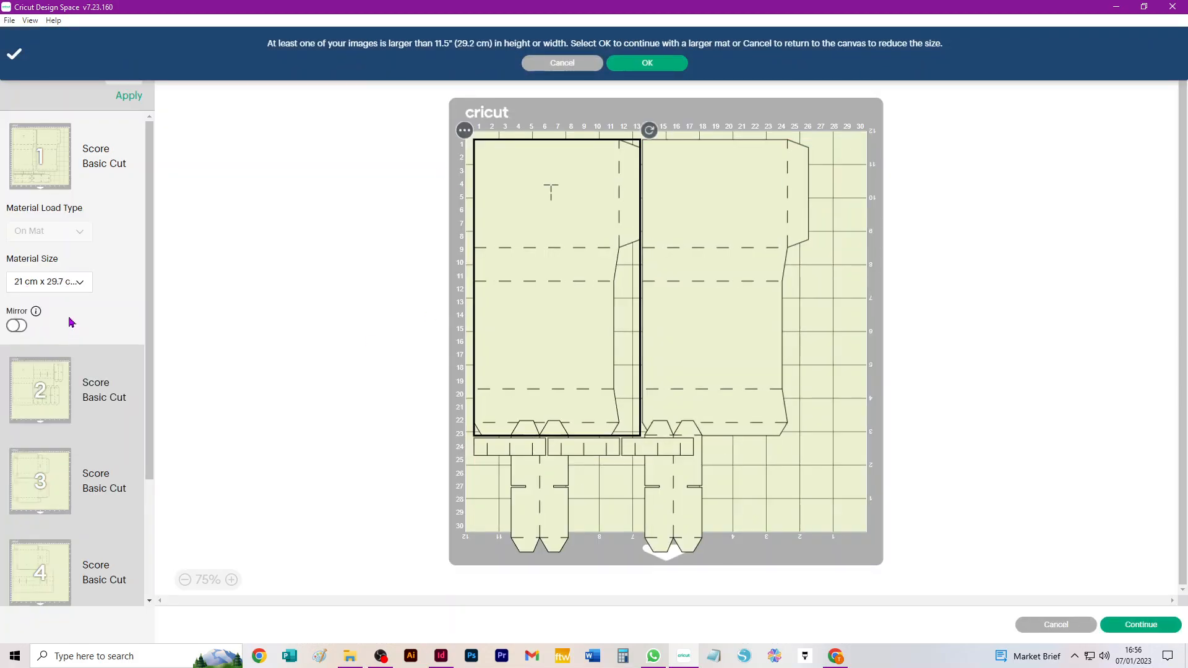
scroll(86, 294, "down", 6)
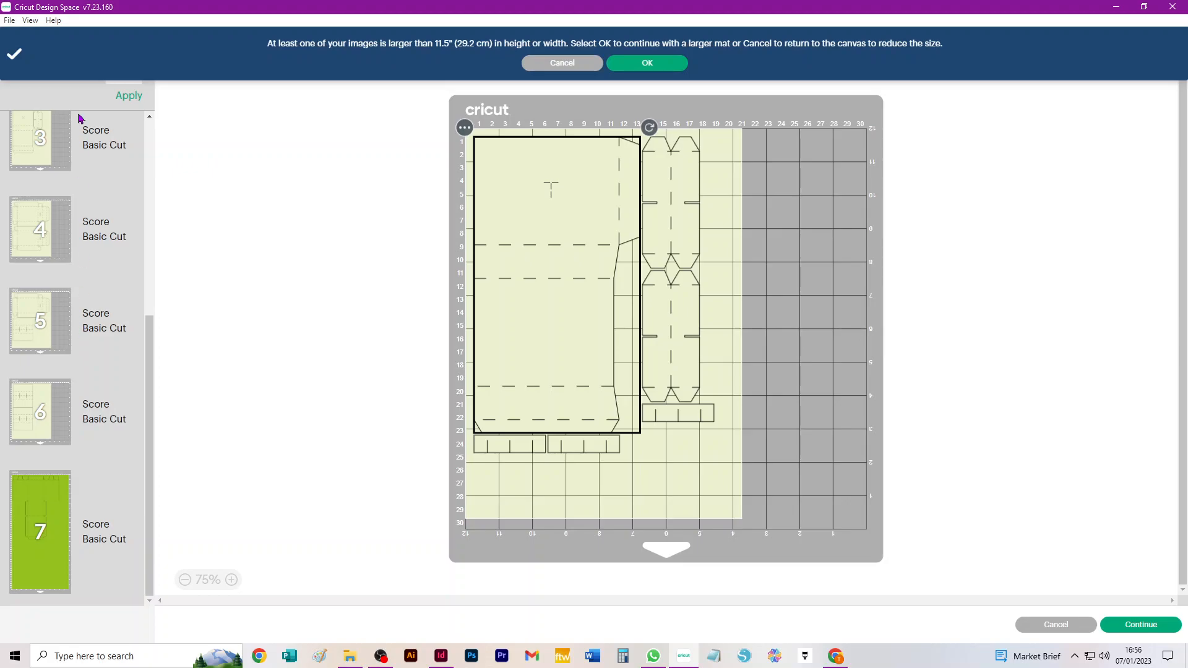
left_click(45, 504)
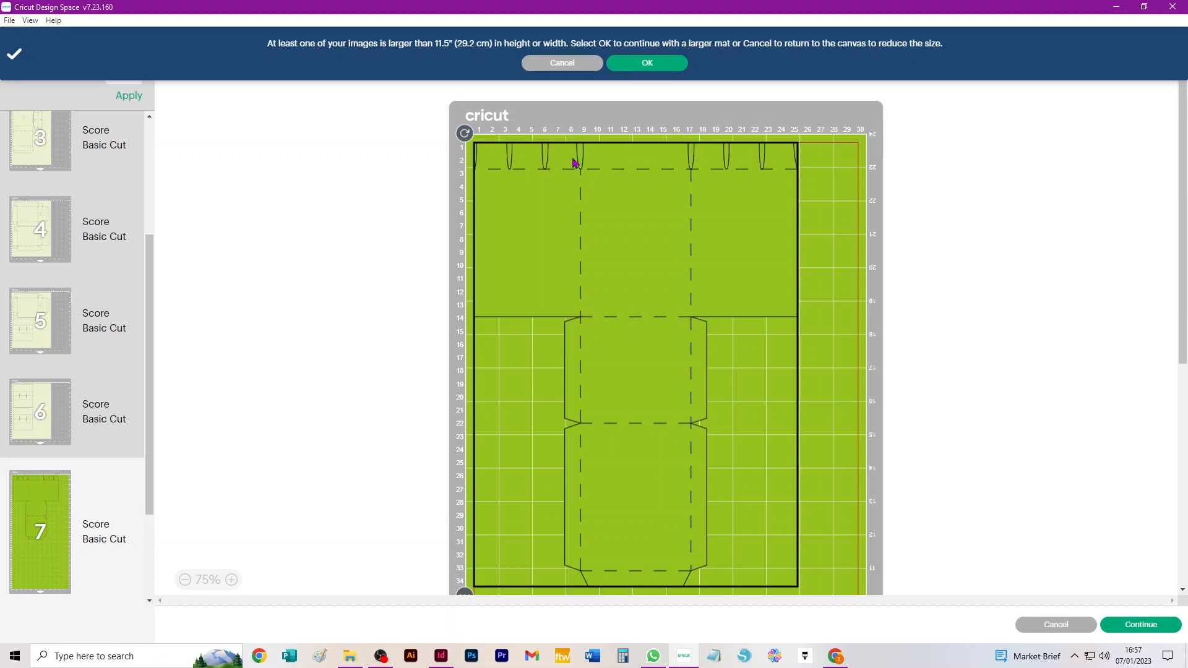
Review the mat list, accept the larger mat and return to the canvas
scroll(225, 409, "up", 1)
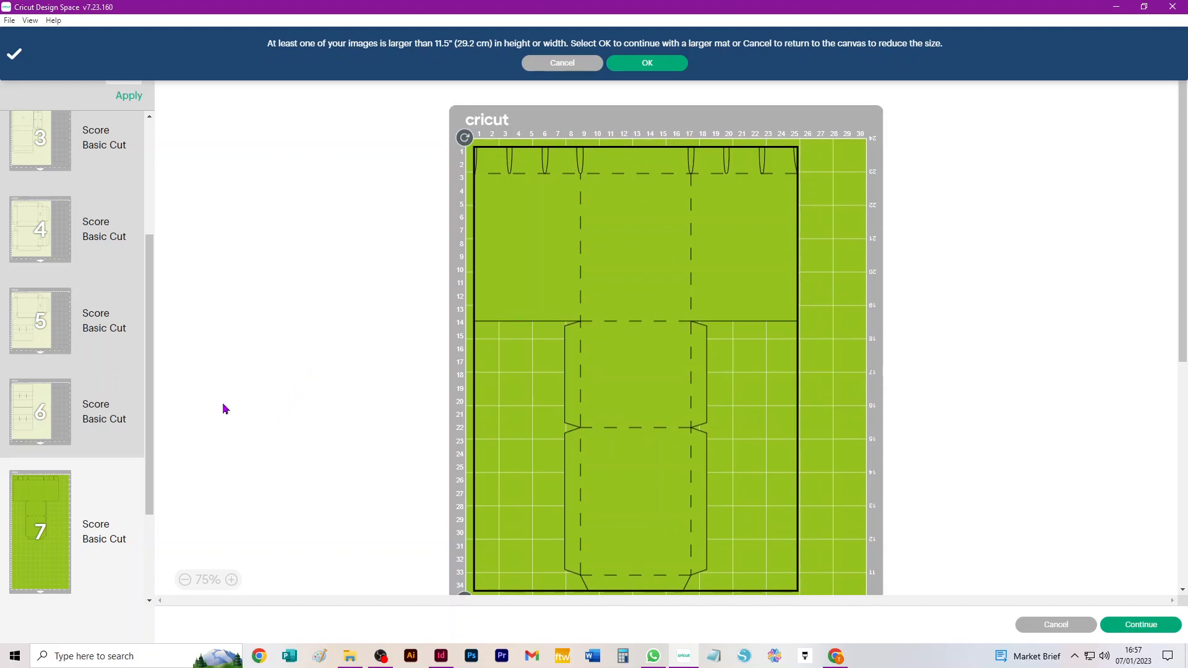
scroll(80, 299, "up", 3)
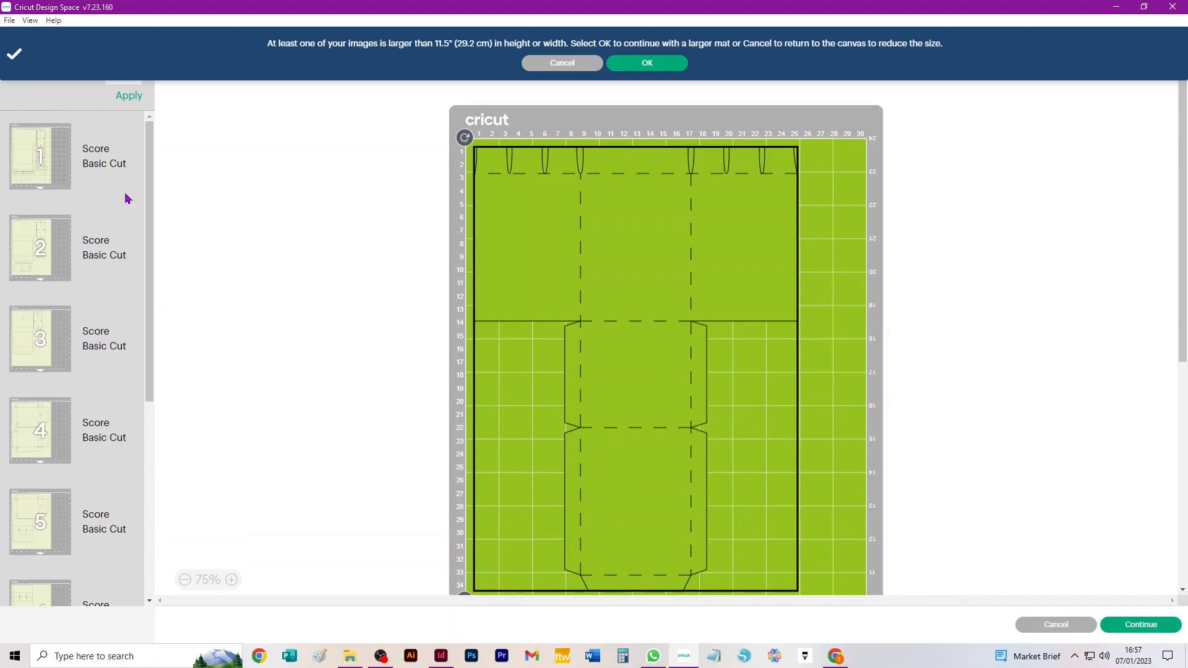
left_click(658, 66)
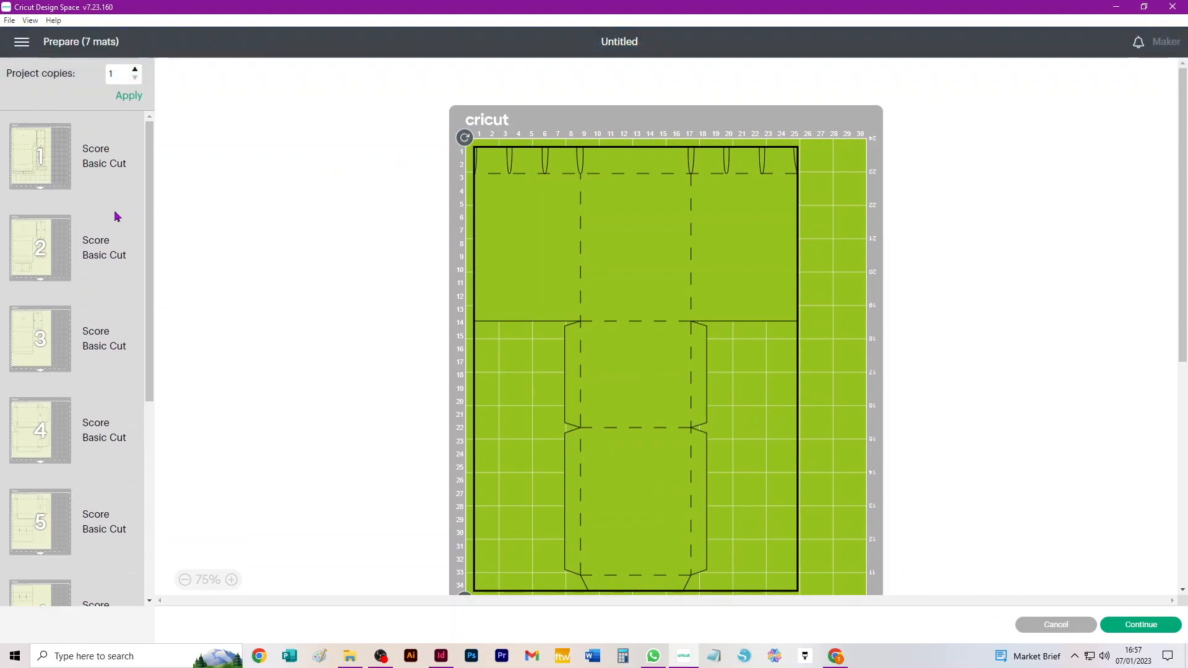
left_click(1057, 625)
Reopen the cutting preview, choose the 30.5 cm square material size and look through the resulting mats
left_click(1140, 41)
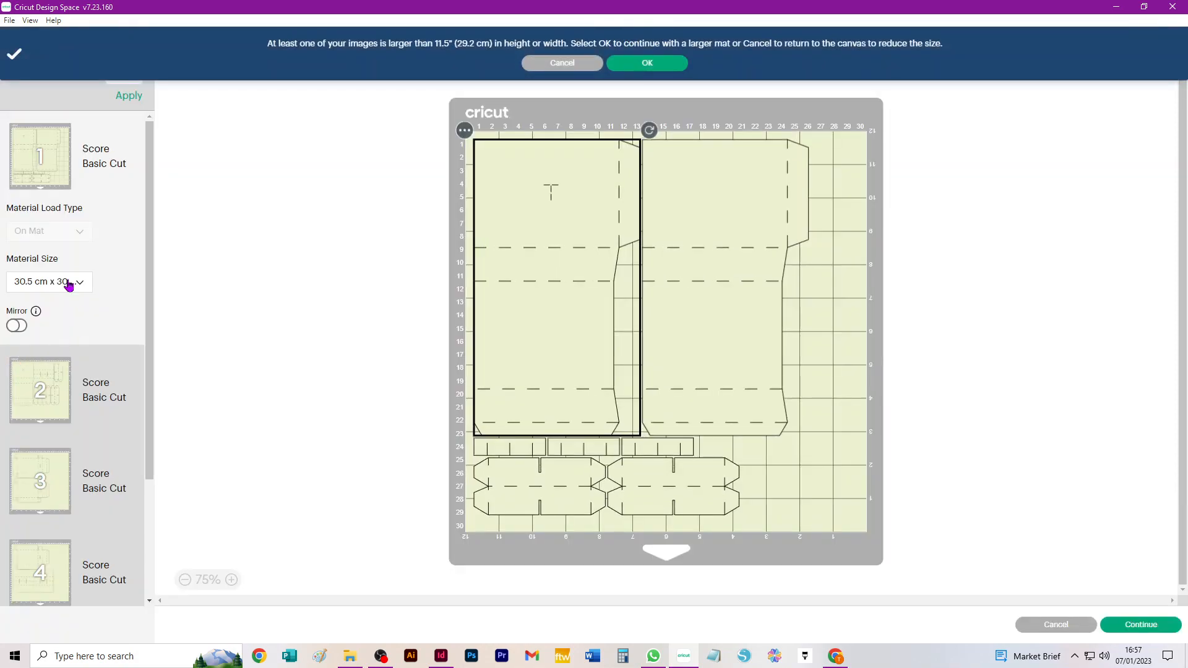
left_click(79, 282)
left_click(47, 444)
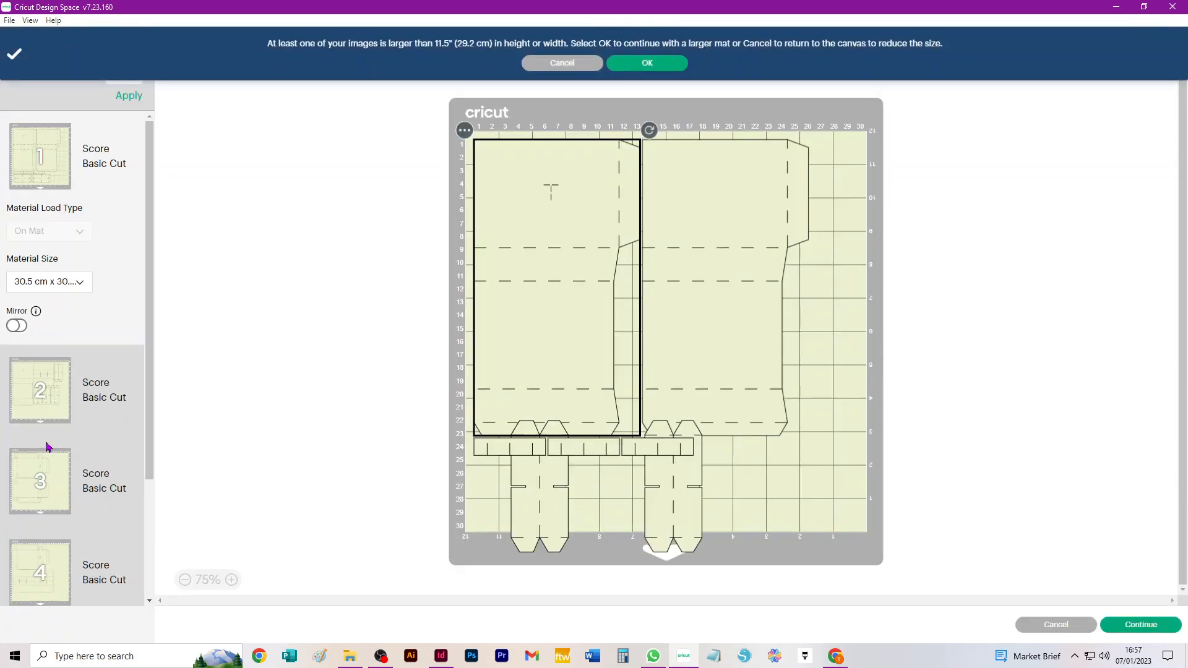
scroll(79, 224, "down", 3)
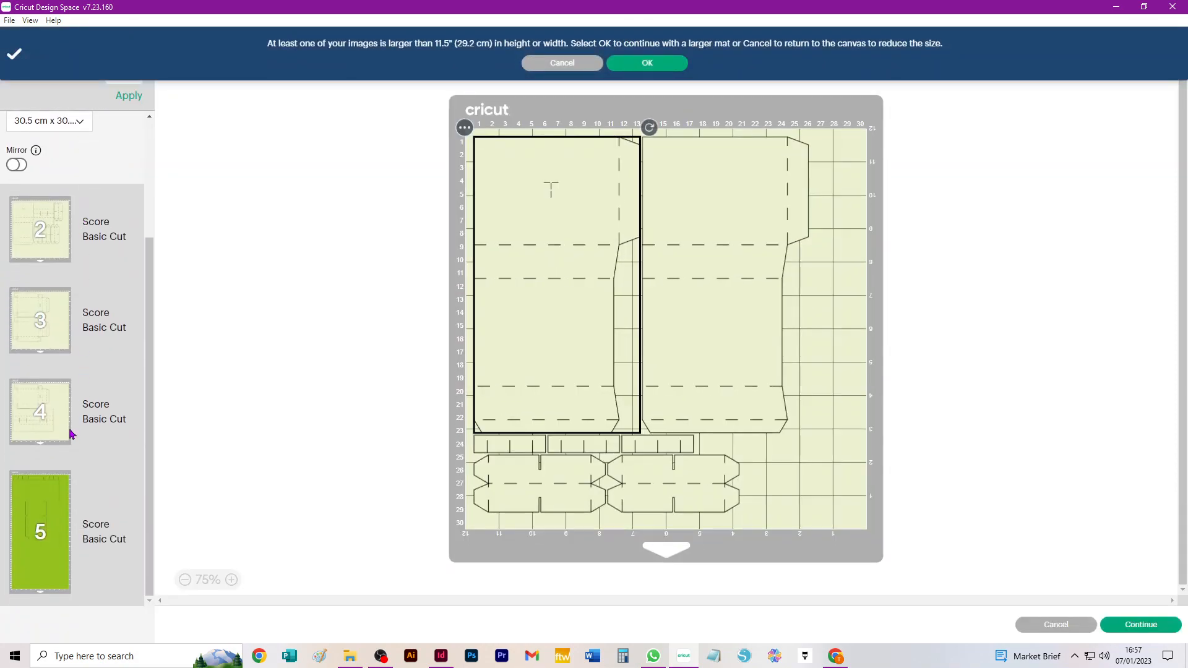